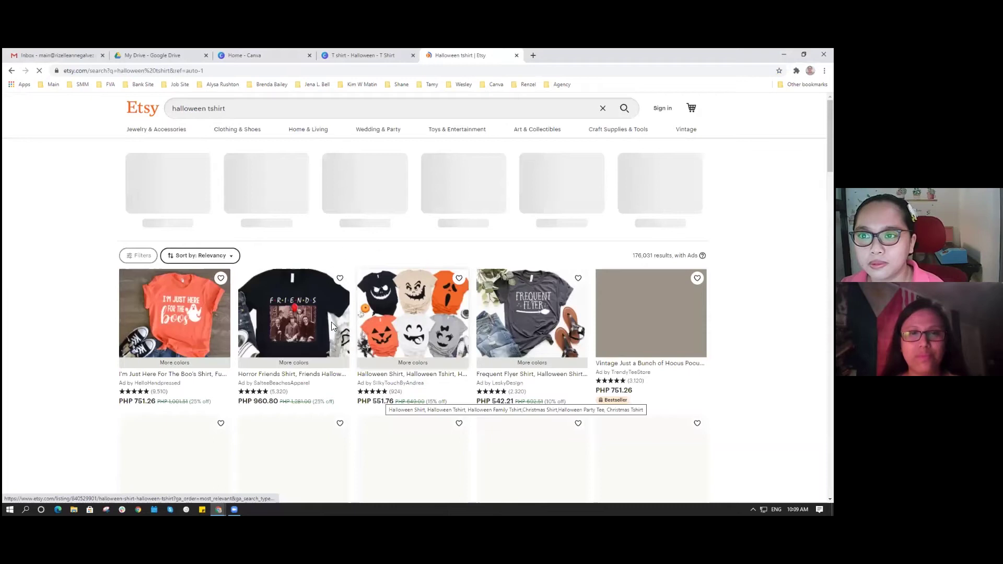
Browse the Etsy search results for "halloween tshirt" and examine the listed shirt designs for ideas
scroll(331, 322, "down", 3)
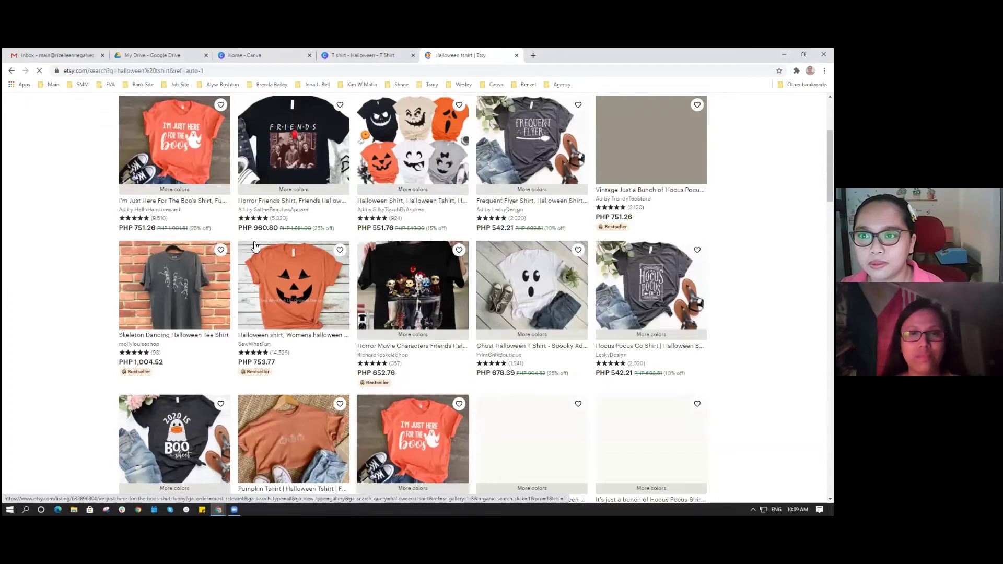
scroll(193, 237, "up", 2)
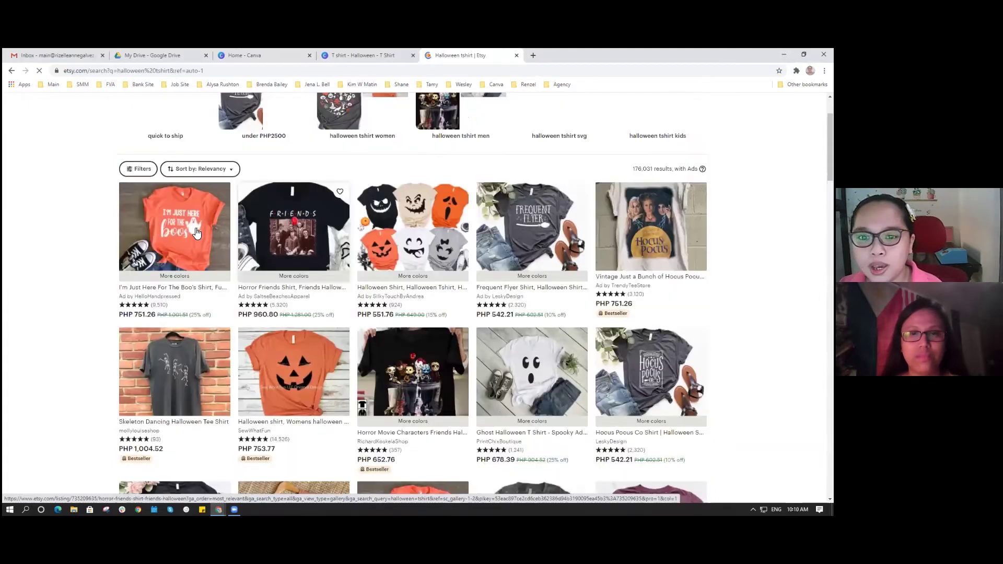
scroll(191, 230, "down", 1)
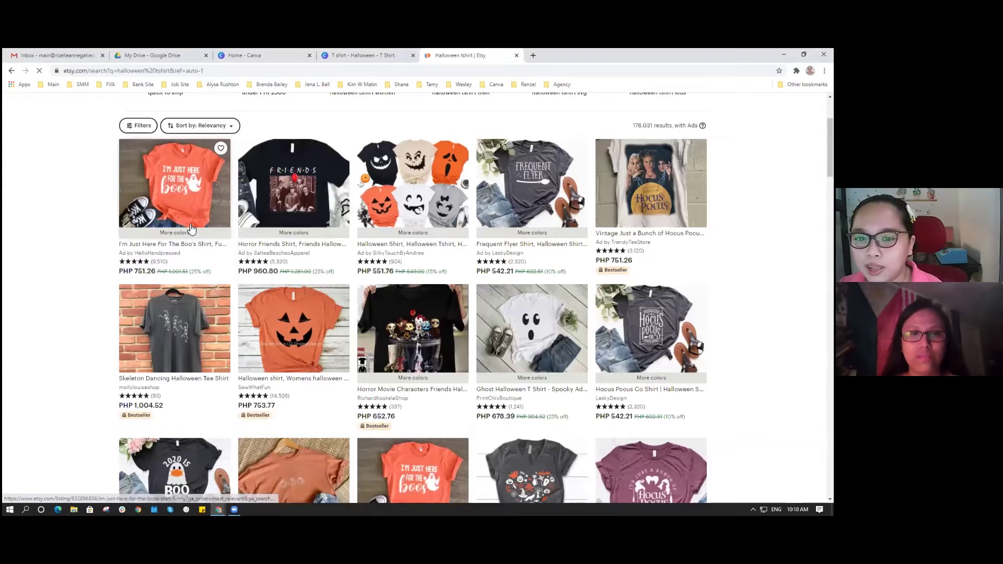
scroll(191, 229, "up", 1)
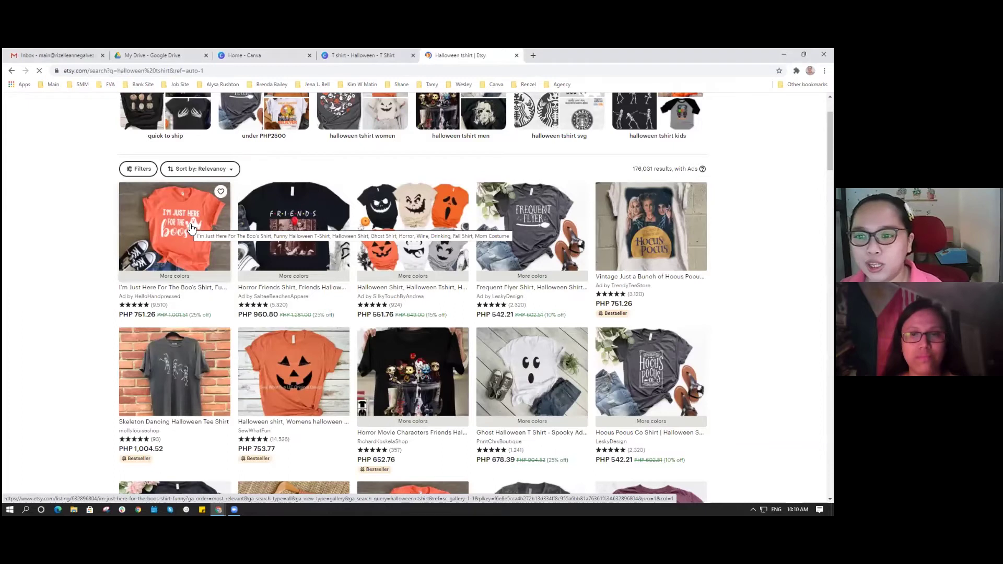
scroll(191, 228, "down", 1)
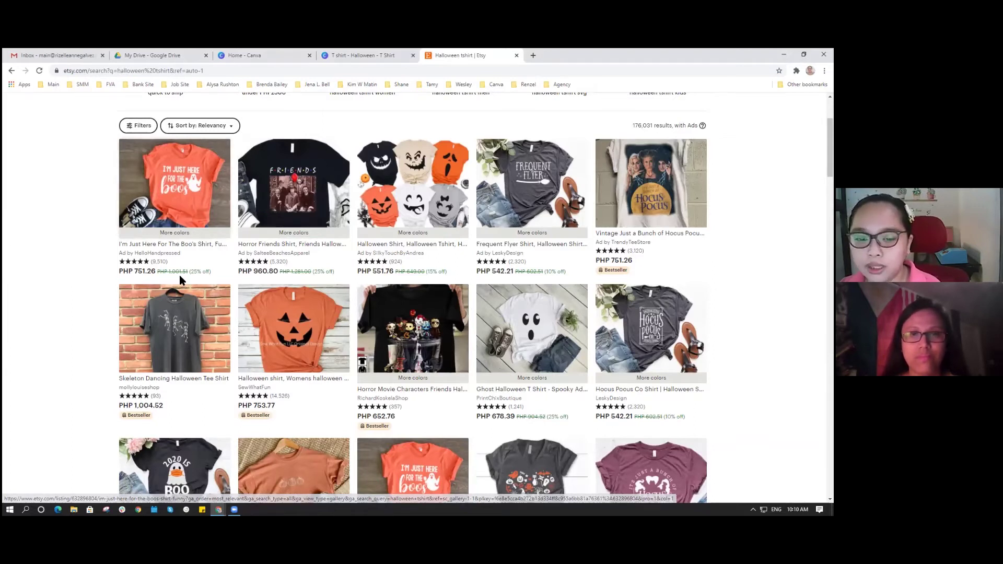
scroll(162, 222, "down", 1)
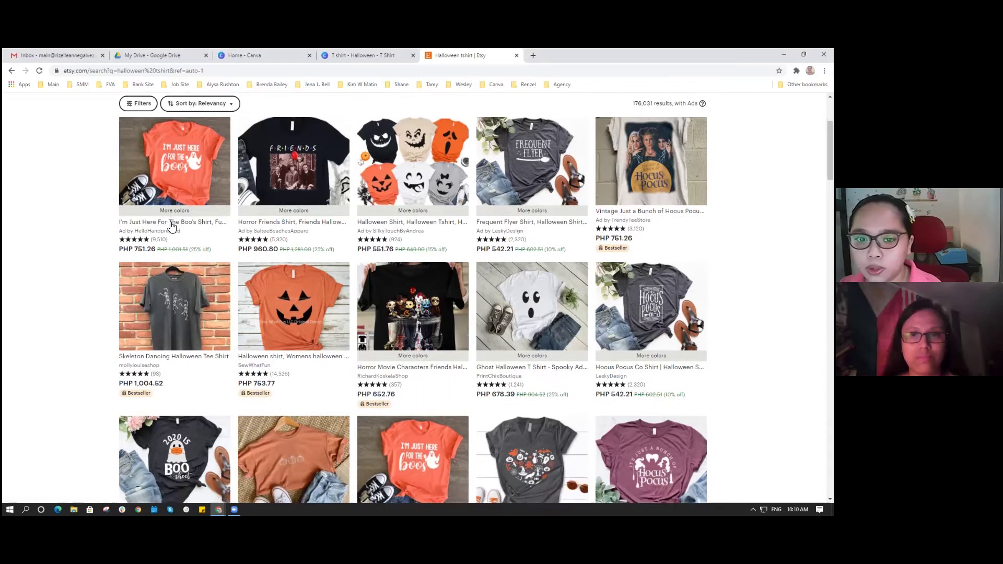
scroll(163, 222, "down", 1)
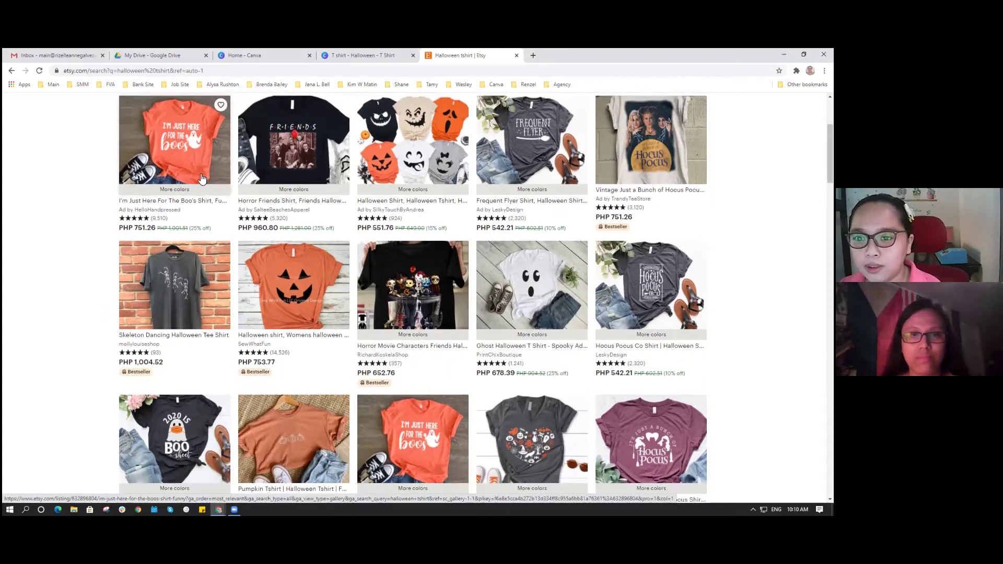
scroll(230, 173, "down", 2)
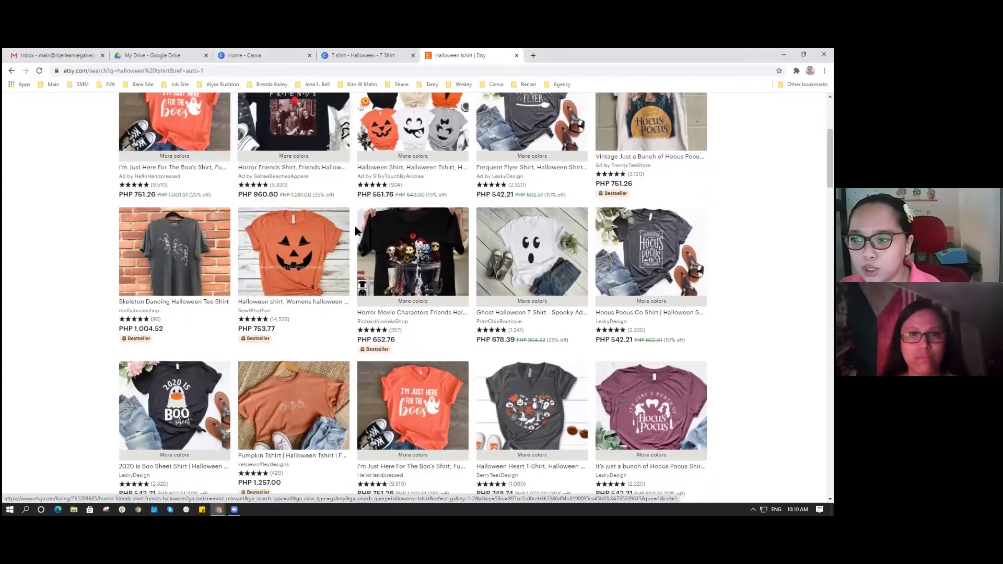
scroll(320, 215, "up", 3)
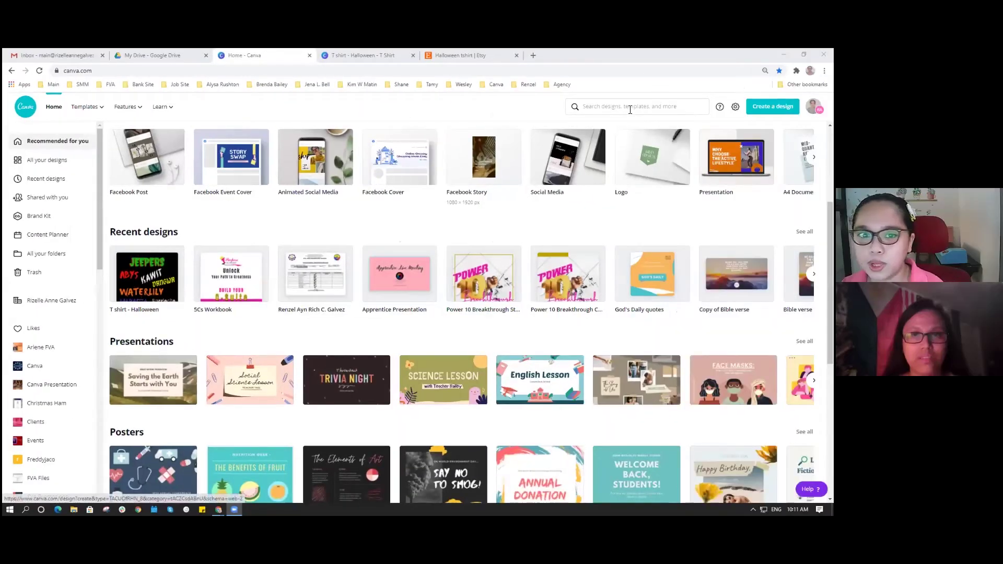
Search Canva's templates for "tshirt" and open the suggested Halloween T-Shirt category
left_click(630, 109)
type("tshir")
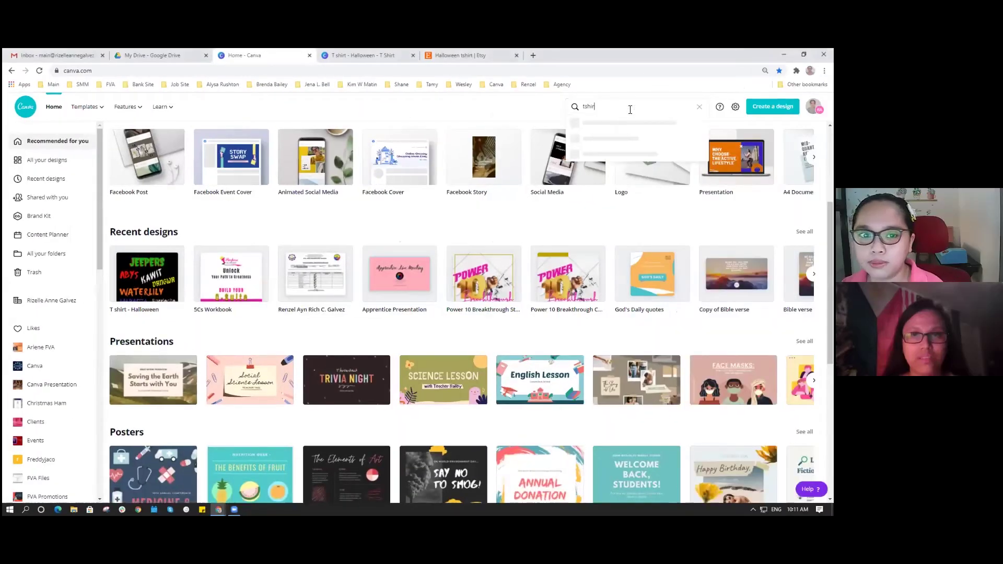
type("t")
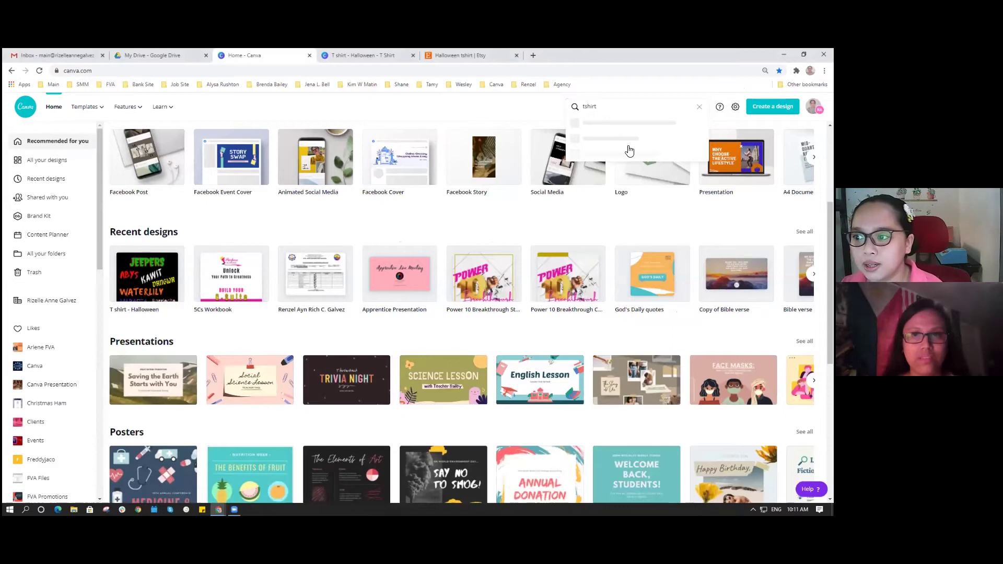
scroll(631, 157, "down", 1)
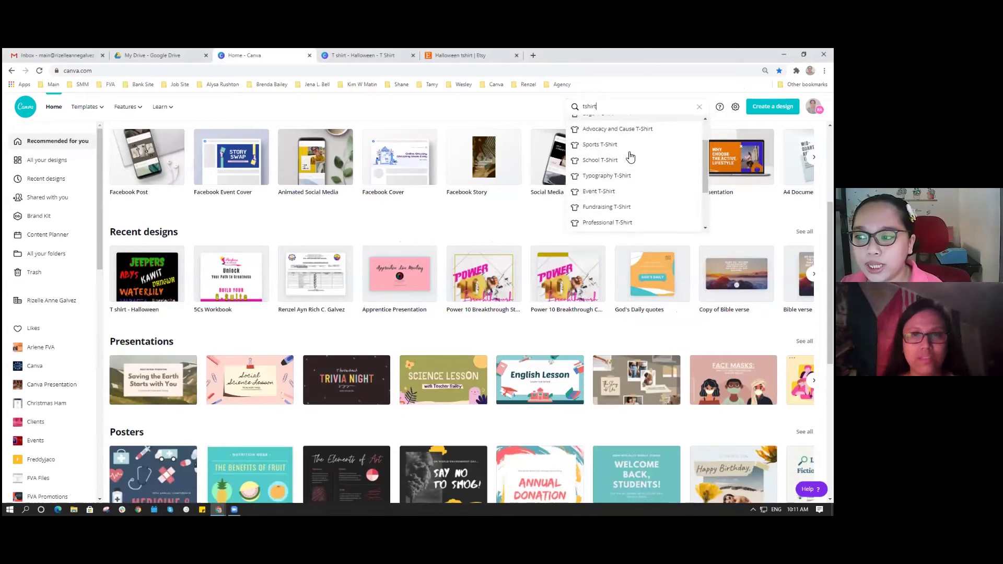
scroll(630, 214, "down", 2)
scroll(629, 198, "up", 3)
scroll(631, 189, "down", 2)
scroll(631, 194, "down", 1)
scroll(632, 199, "up", 2)
scroll(632, 199, "down", 3)
scroll(631, 191, "up", 4)
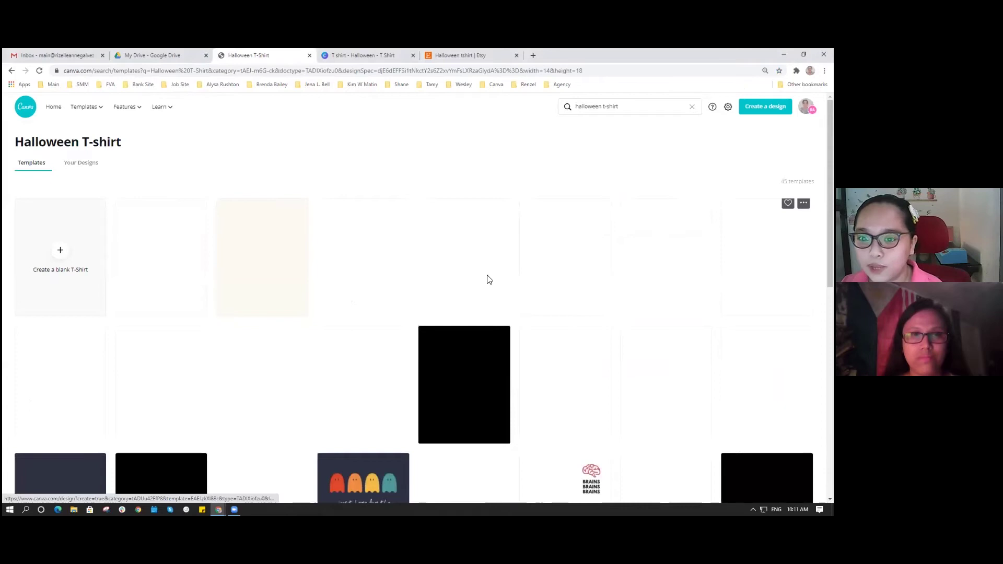
Look through the whole collection of Halloween T-shirt templates
scroll(580, 292, "down", 2)
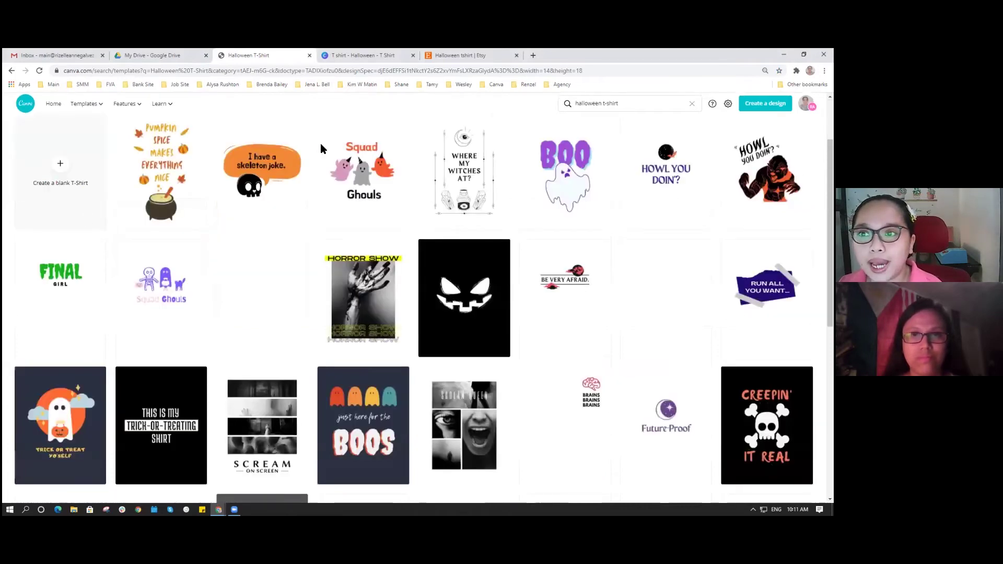
scroll(320, 145, "down", 10)
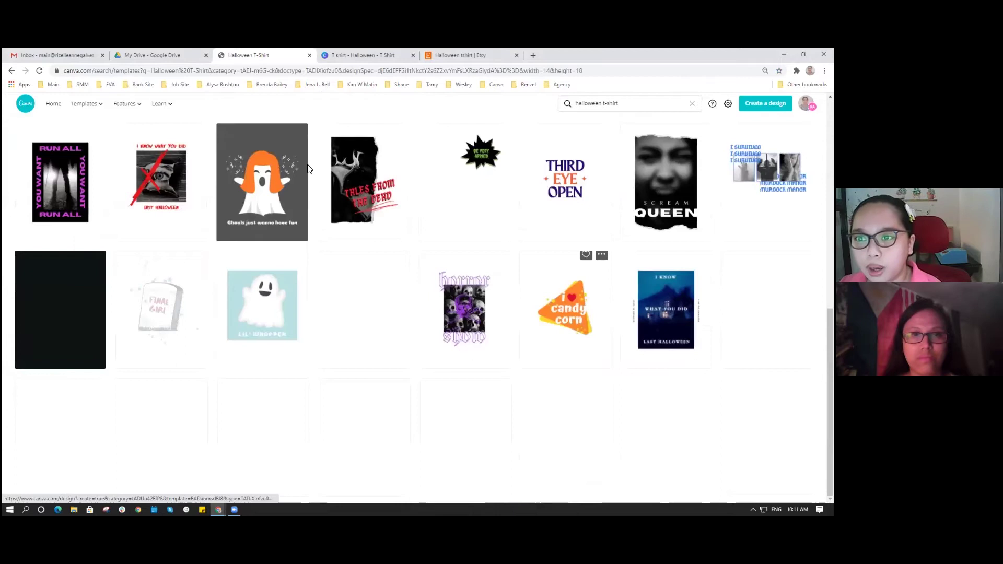
scroll(308, 168, "up", 10)
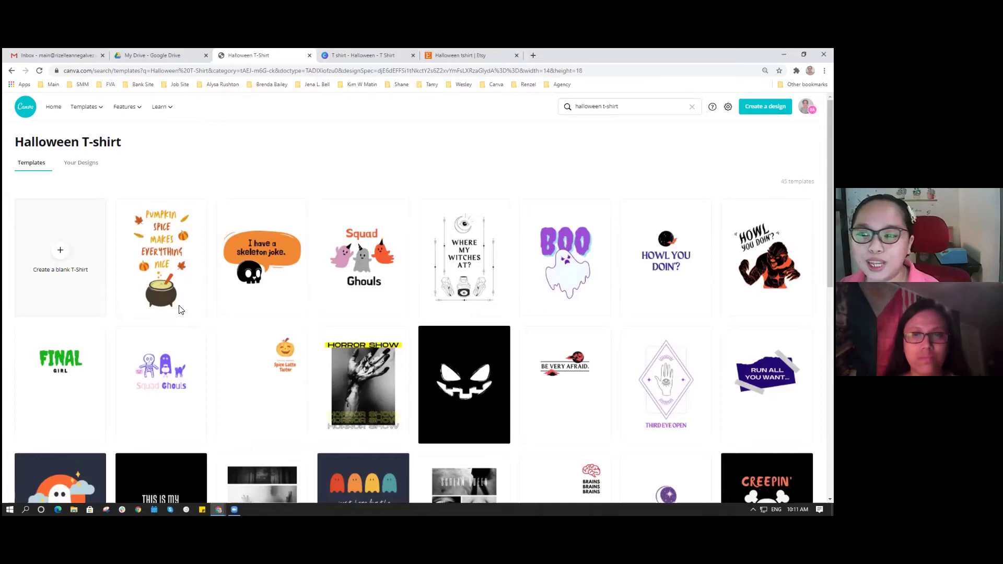
Switch to the "T shirt - Halloween" design and check the fonts of the sample texts on page 1, from Abys to Lato Bold
key("ctrl+Tab")
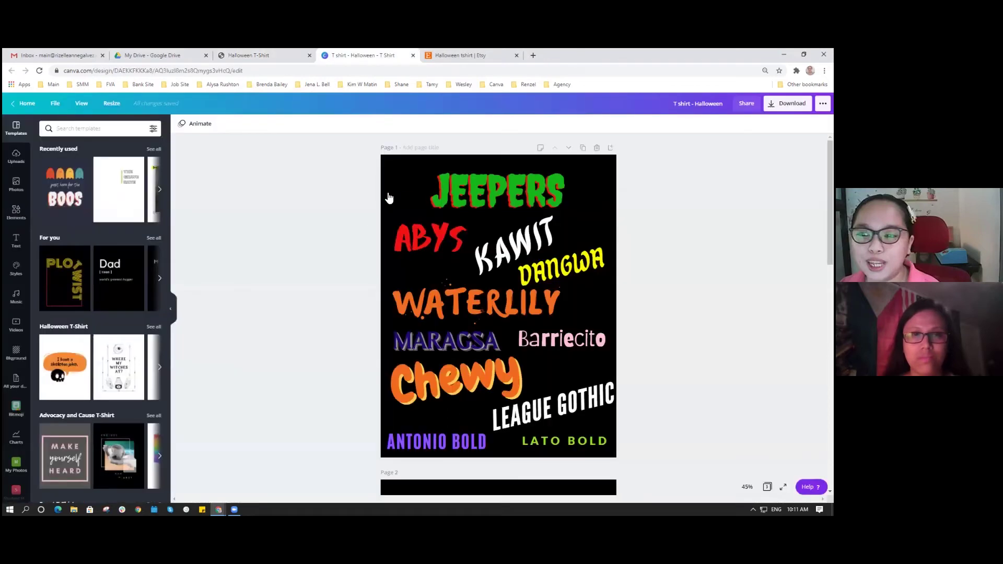
left_click(510, 276)
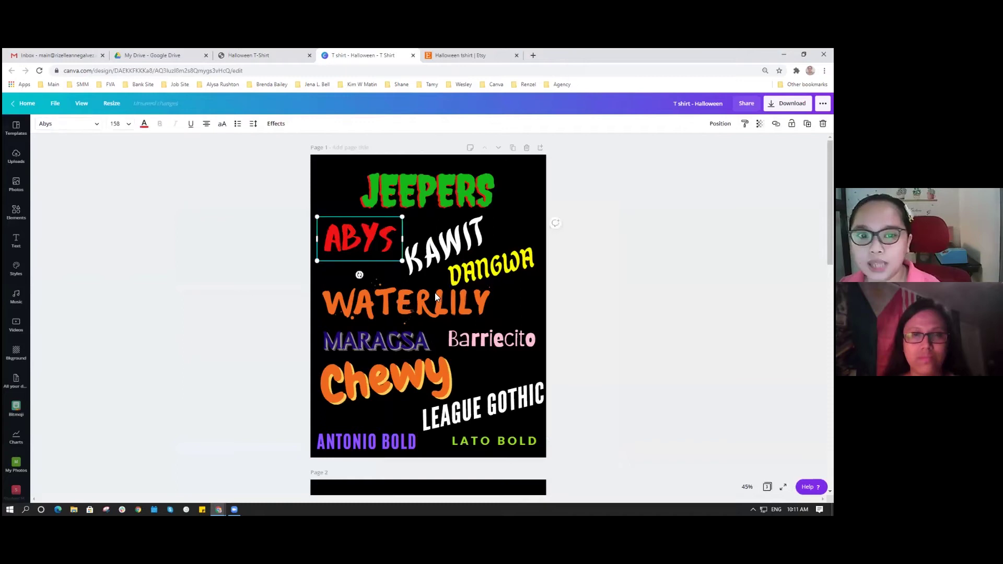
left_click(378, 345)
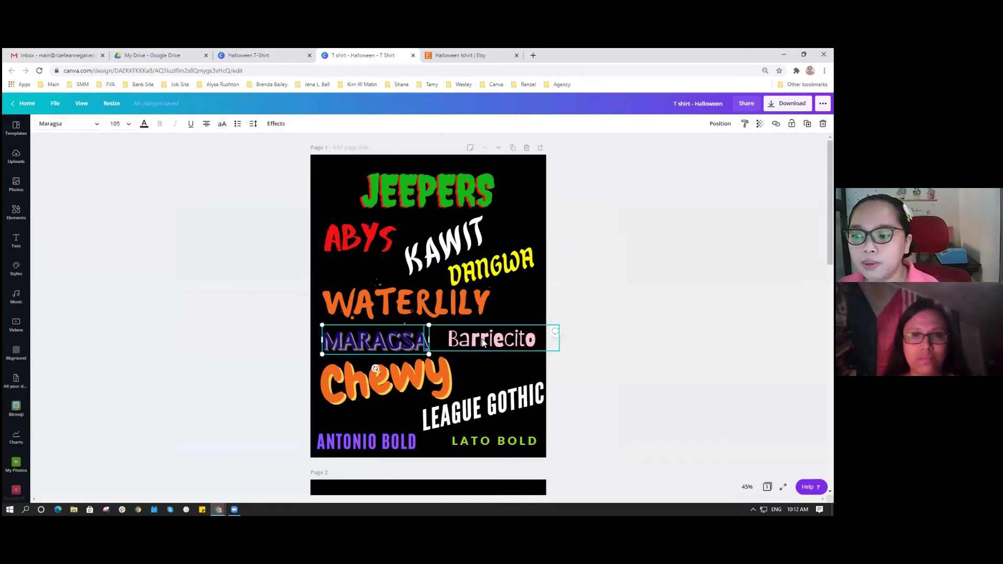
left_click(421, 386)
left_click(492, 418)
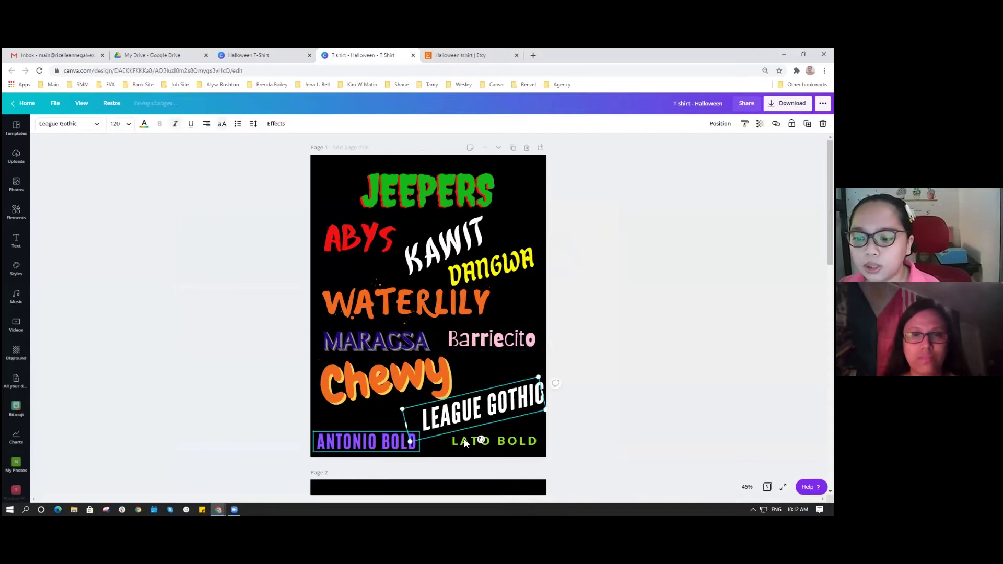
left_click(361, 441)
left_click(500, 442)
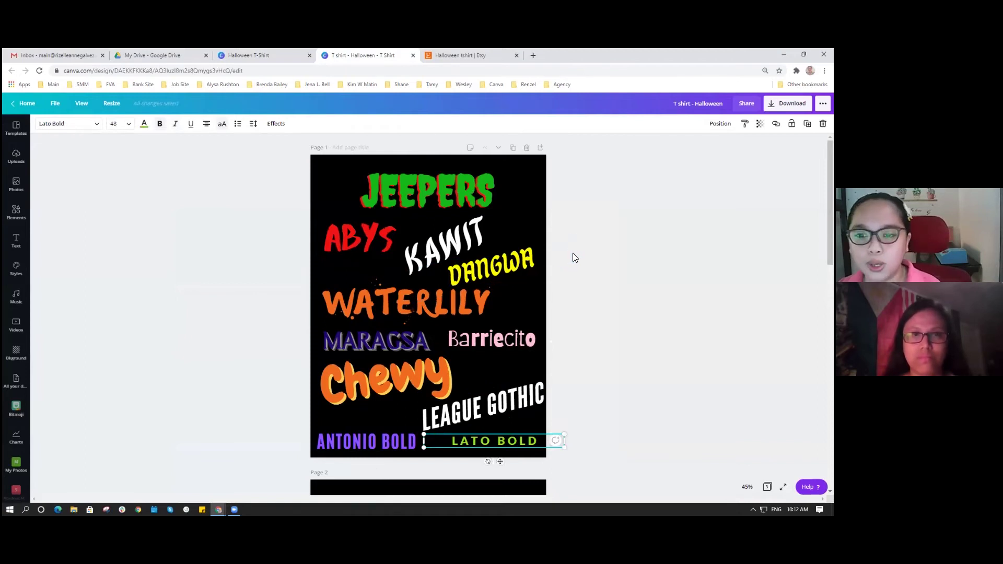
left_click(227, 249)
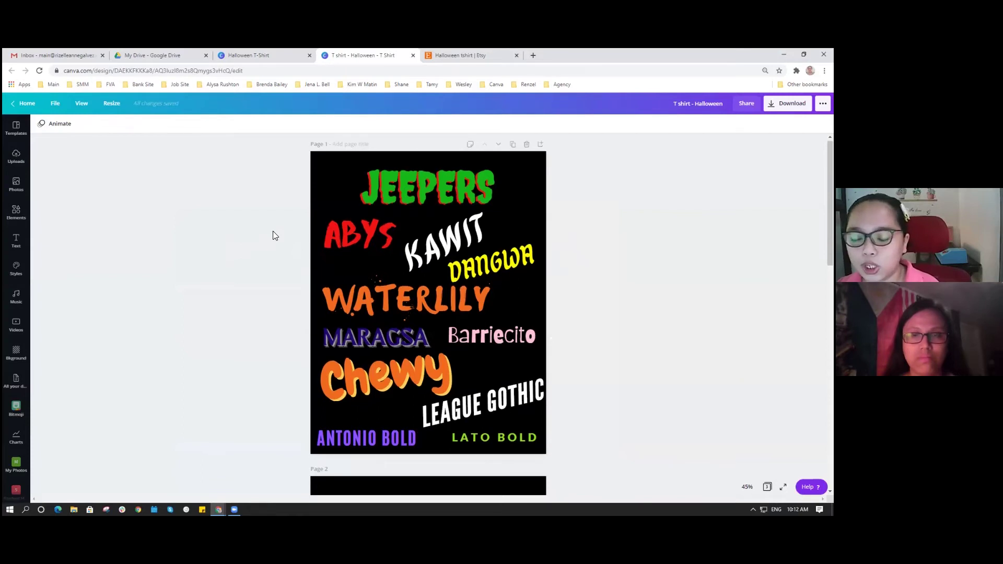
scroll(273, 235, "down", 3)
scroll(209, 223, "up", 1)
scroll(33, 193, "up", 1)
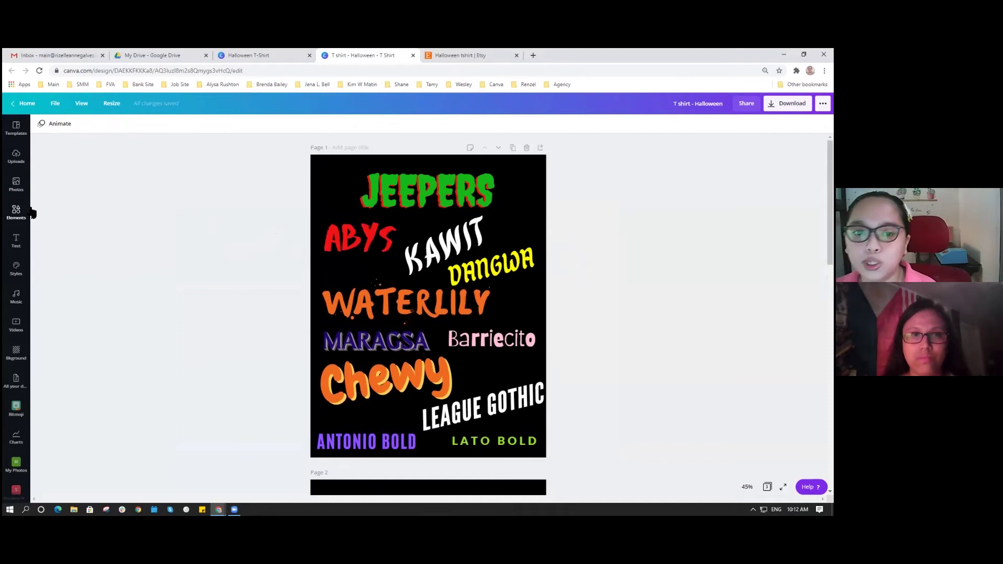
View the keyword list on page 2 and search the design elements for "halloween"
left_click(30, 213)
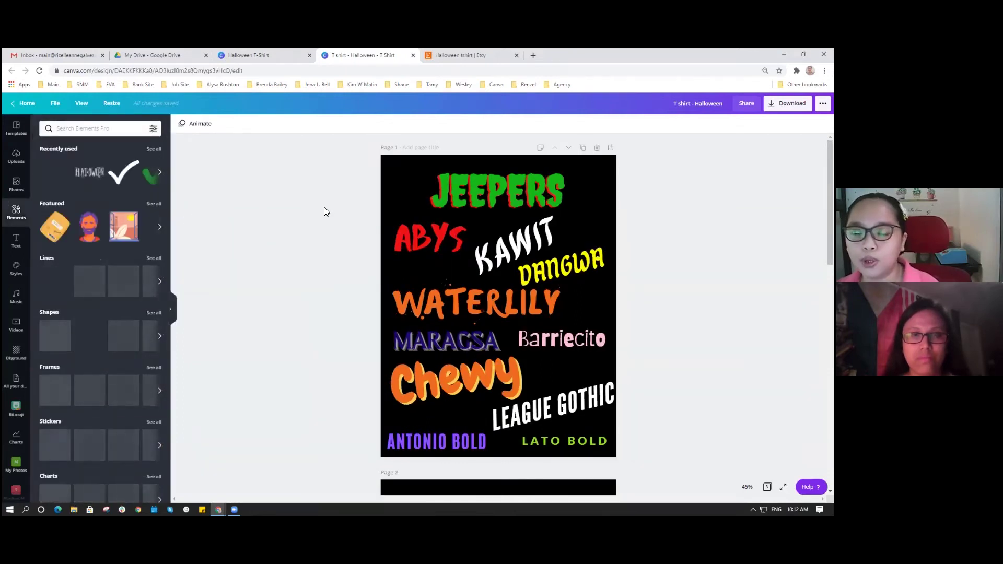
scroll(324, 211, "down", 5)
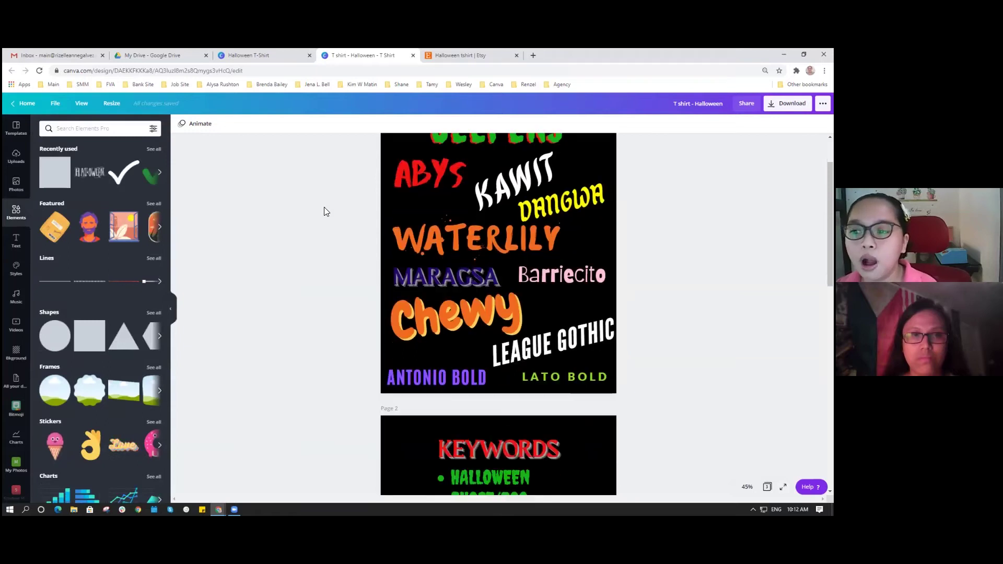
scroll(523, 272, "down", 2)
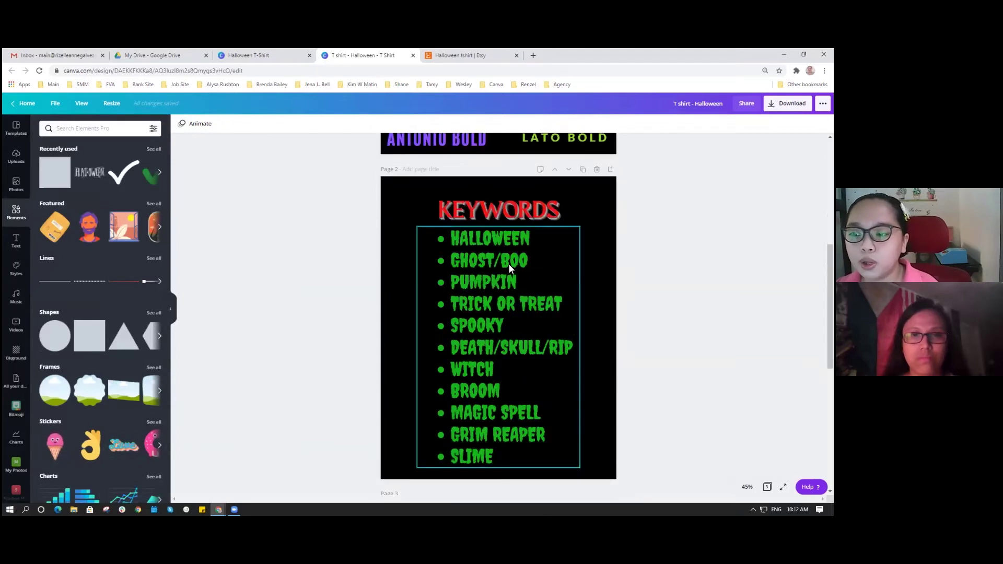
left_click(83, 129)
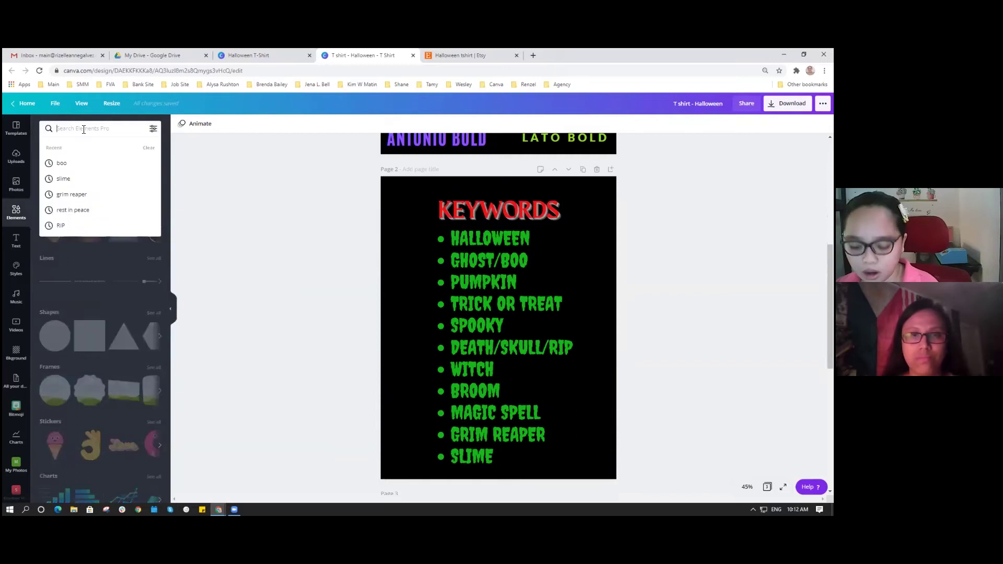
type("ha")
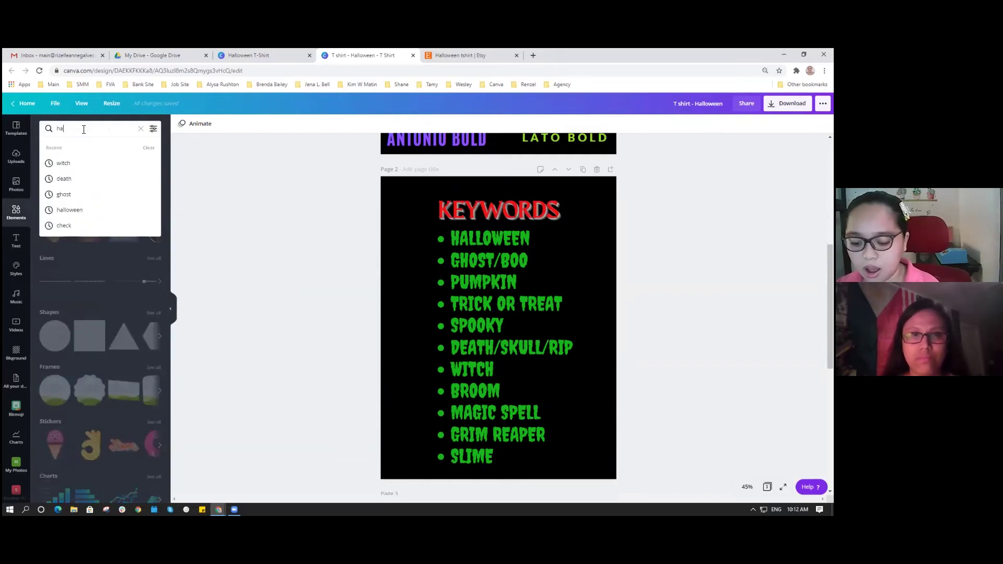
type("llow")
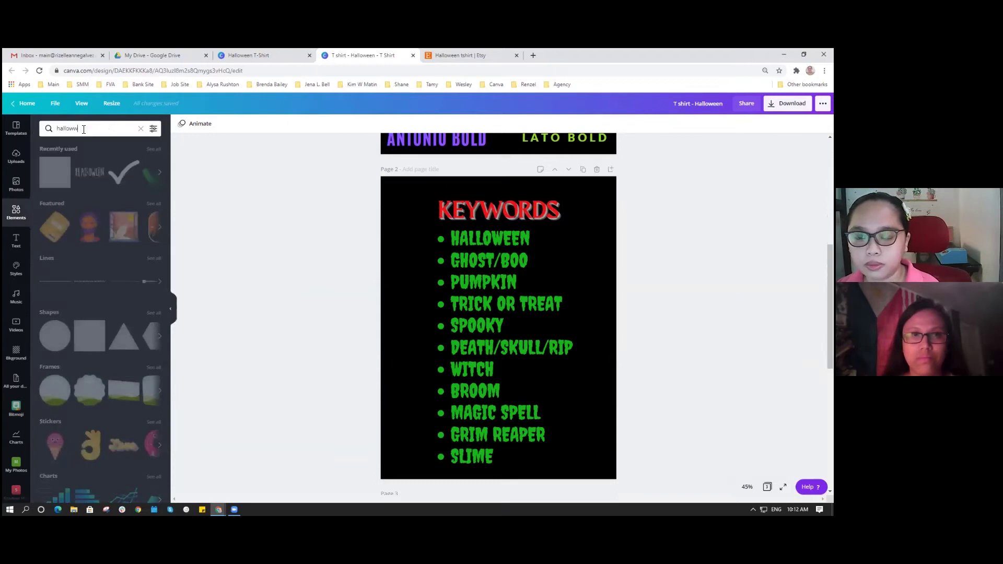
type("e")
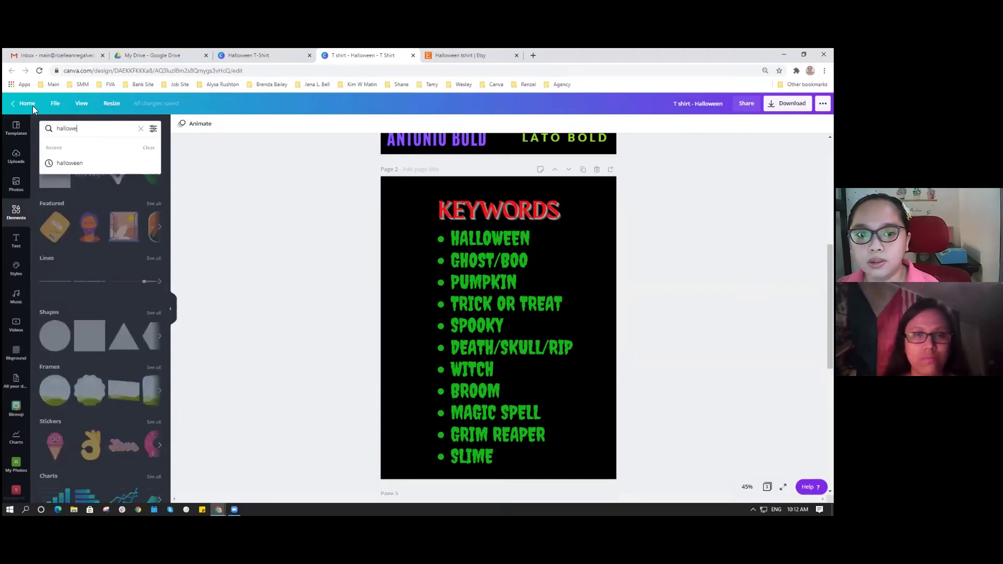
type("en")
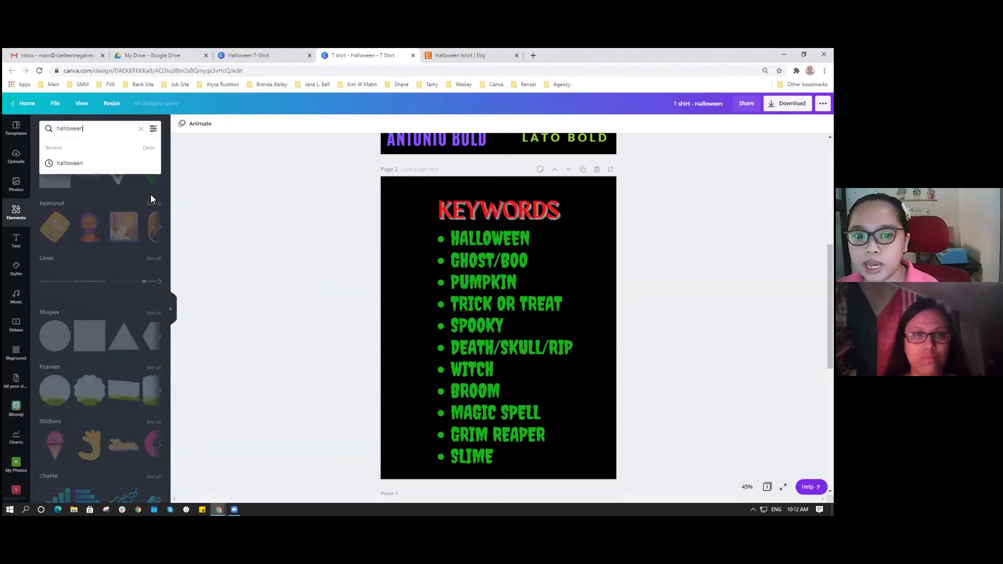
key("Down")
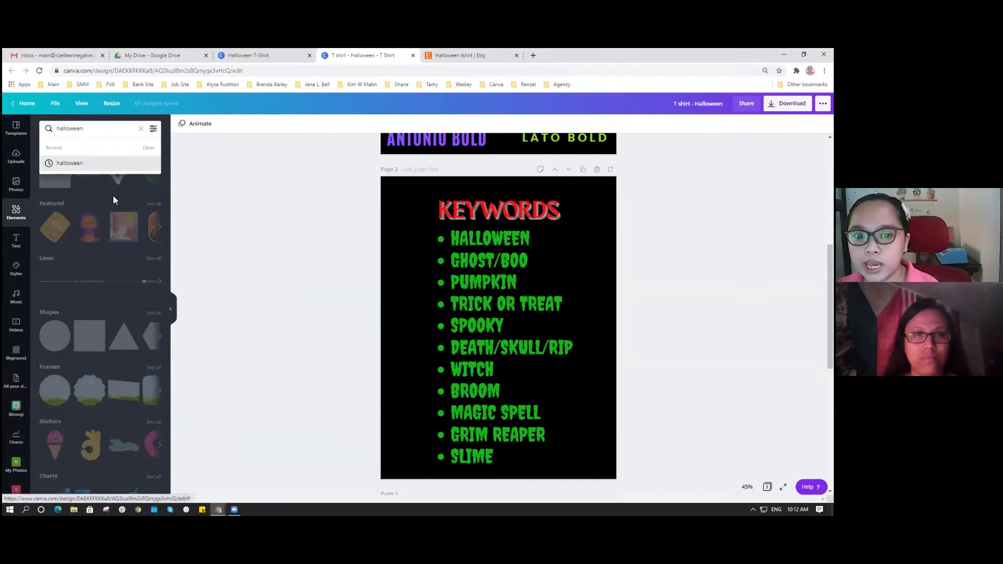
key("Return")
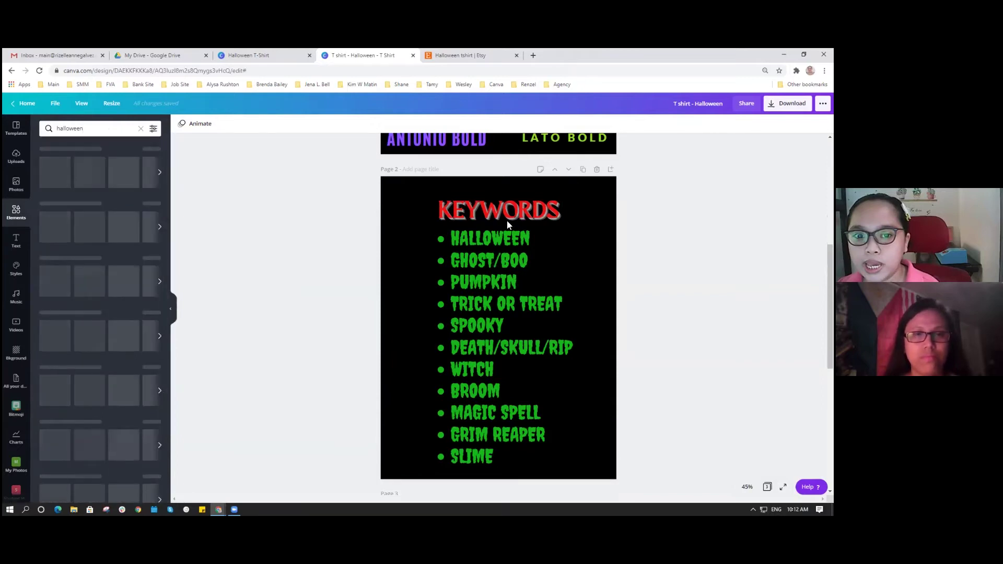
Review the keyword list on page 2 down to its last entry, leaving nothing selected
left_click(484, 248)
scroll(471, 296, "down", 1)
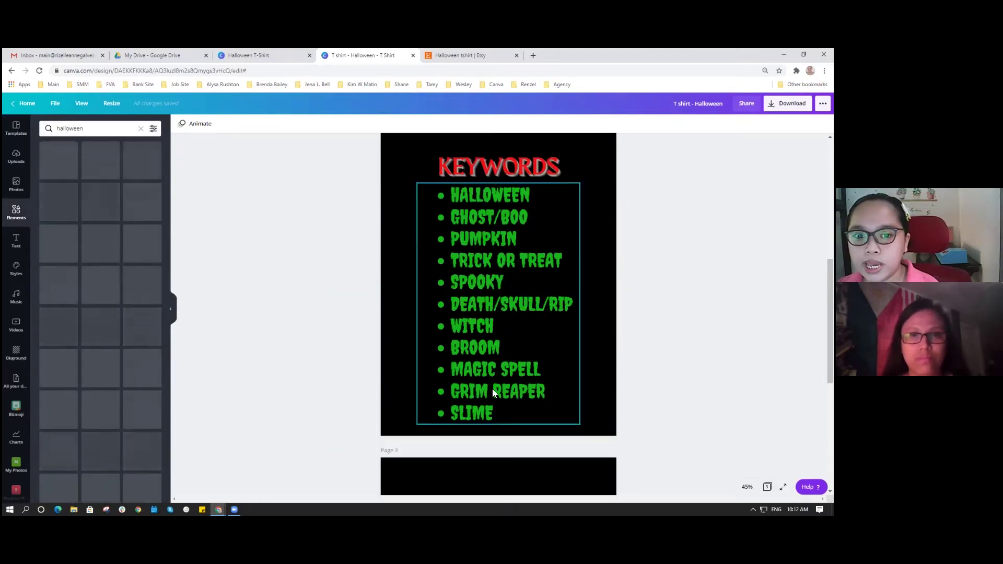
left_click(230, 316)
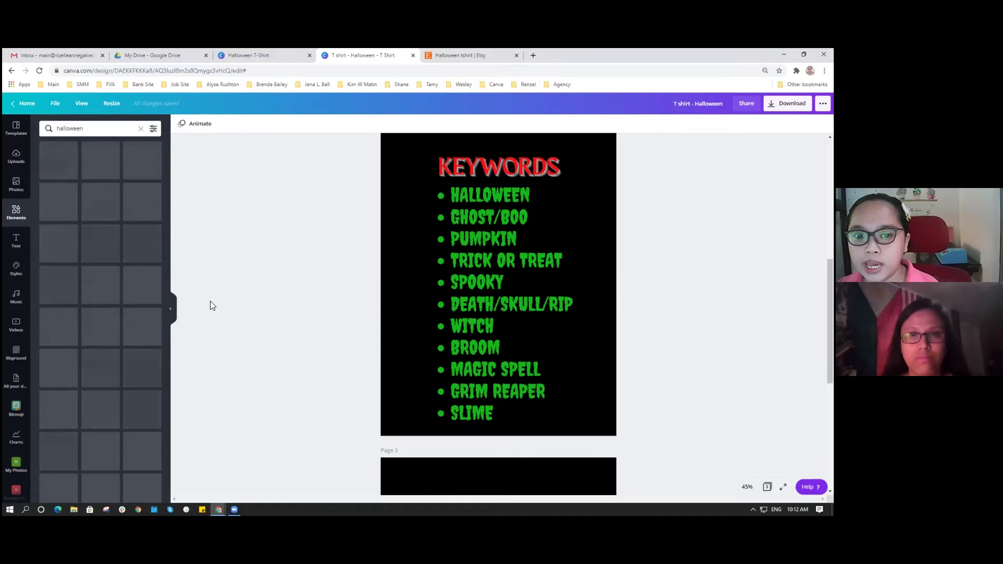
Browse the "halloween" element results alongside the keyword list on page 2
scroll(209, 302, "up", 1)
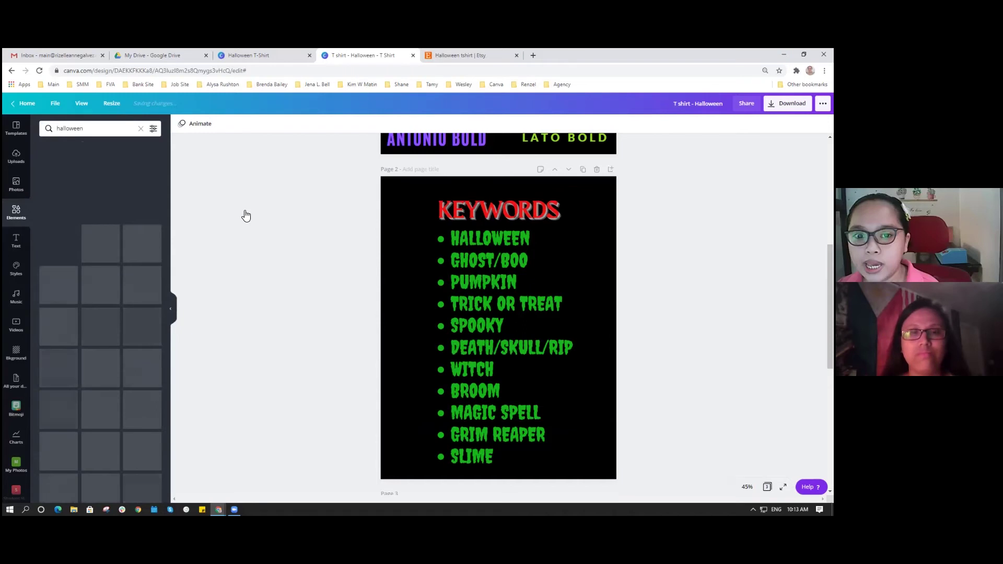
scroll(244, 216, "down", 1)
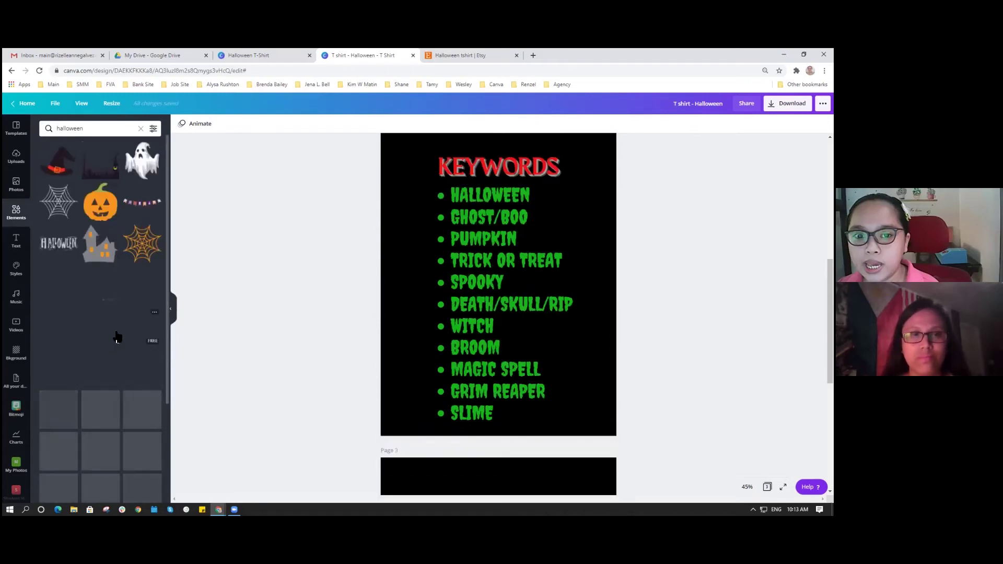
scroll(118, 337, "down", 1)
scroll(118, 337, "down", 1)
scroll(117, 336, "up", 2)
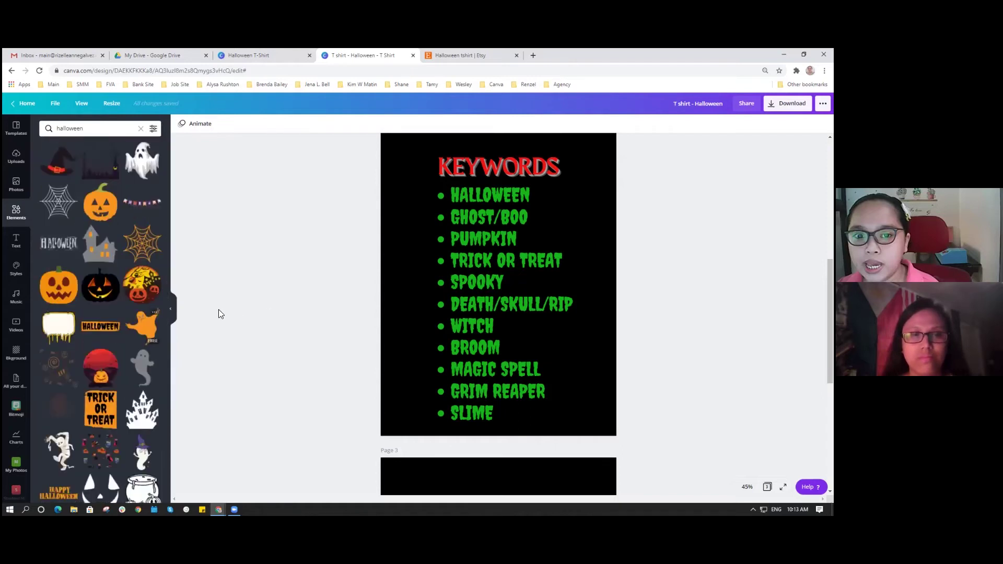
Open the photo library, then view the keyword list on page 2 and the "I Witch You" pumpkin design on page 3
left_click(16, 186)
scroll(197, 223, "up", 2)
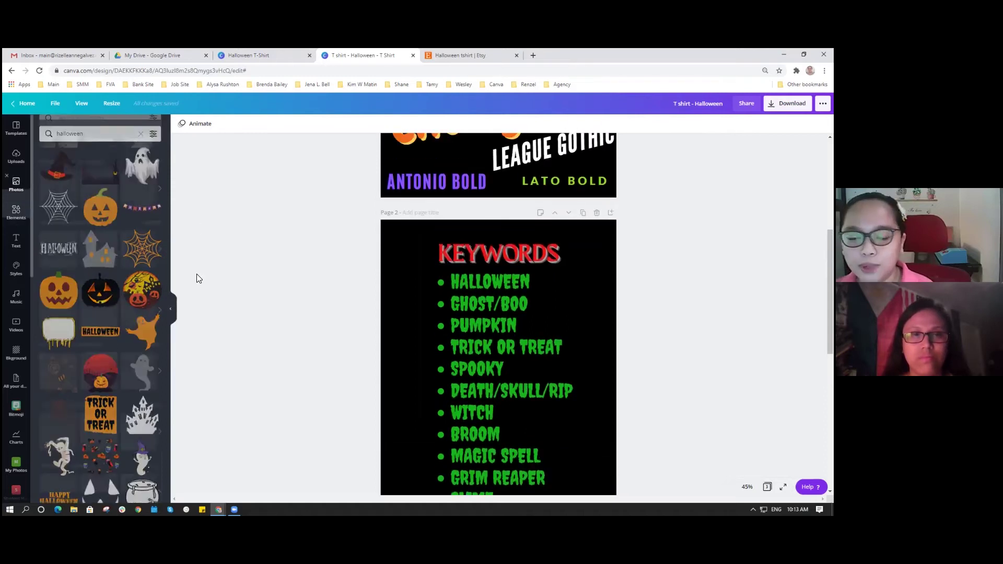
scroll(218, 275, "down", 1)
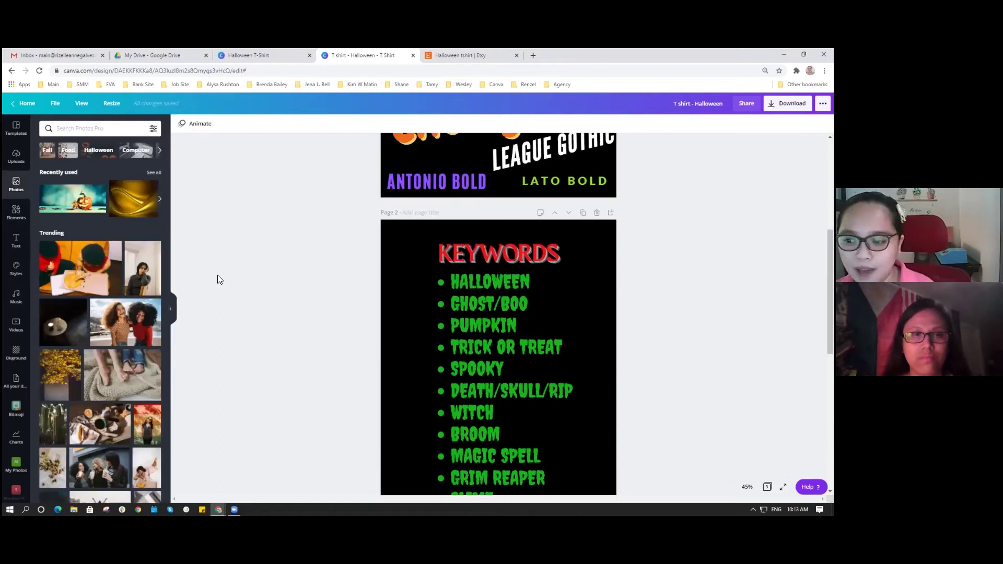
scroll(474, 305, "down", 4)
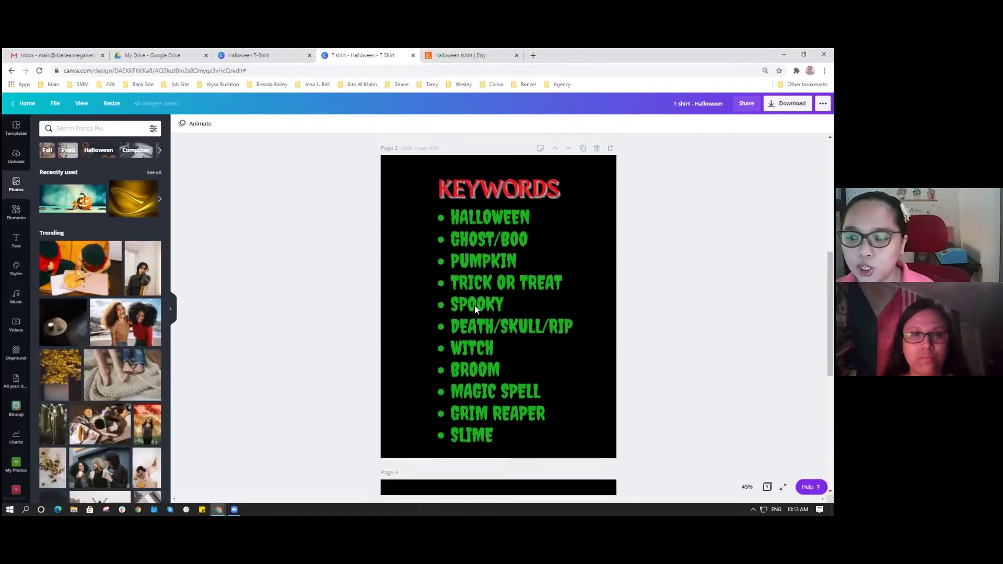
scroll(546, 315, "down", 5)
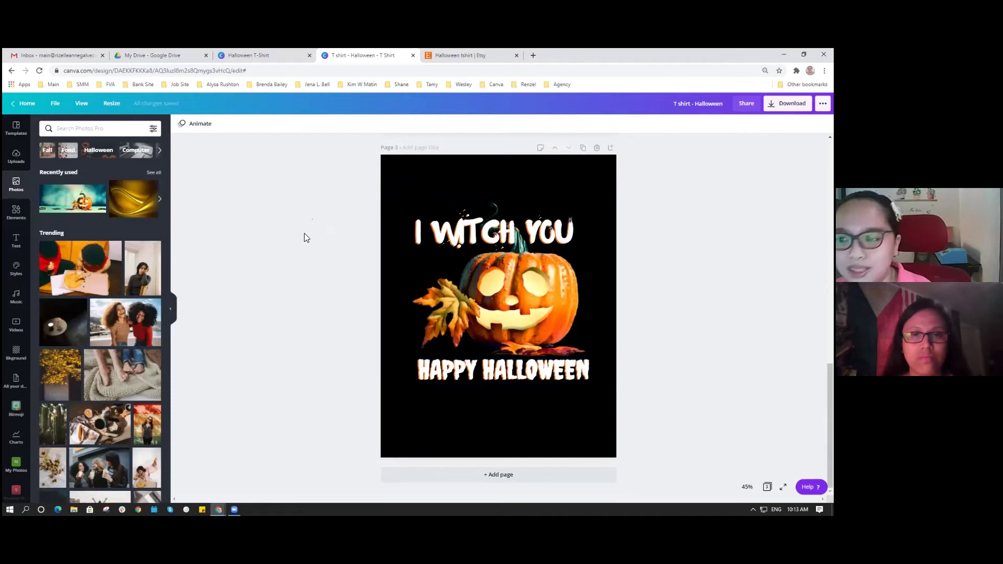
scroll(305, 238, "up", 4)
scroll(386, 235, "up", 5)
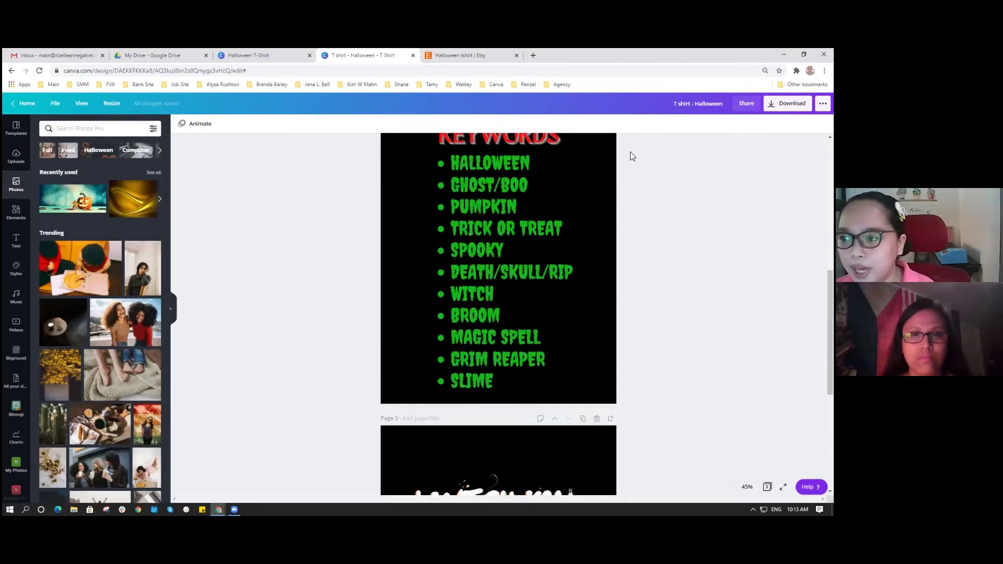
Add a blank black page after the keyword page, glance at the Halloween T-shirt templates, and return to the design with nothing selected
left_click(610, 171)
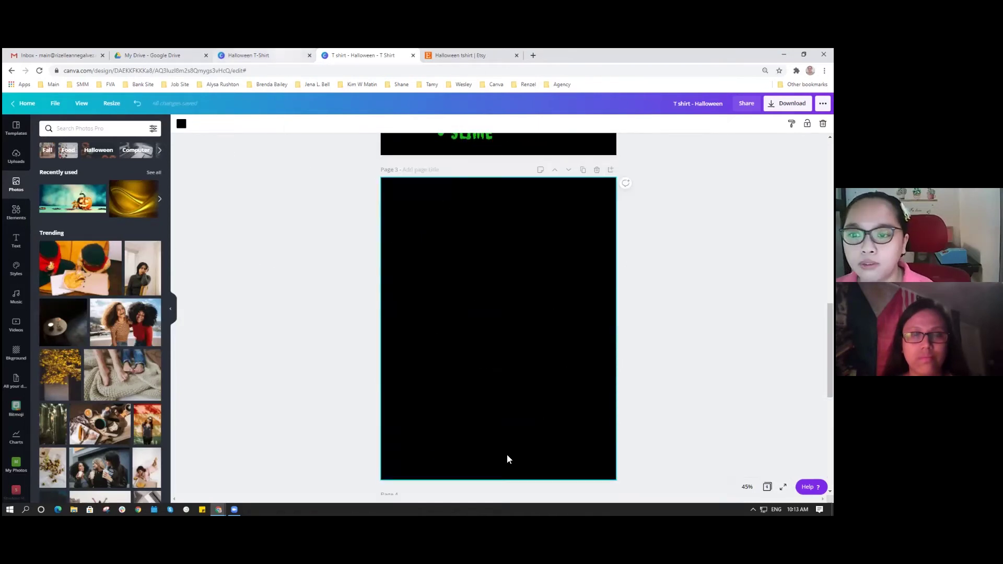
key("ctrl+shift+Tab")
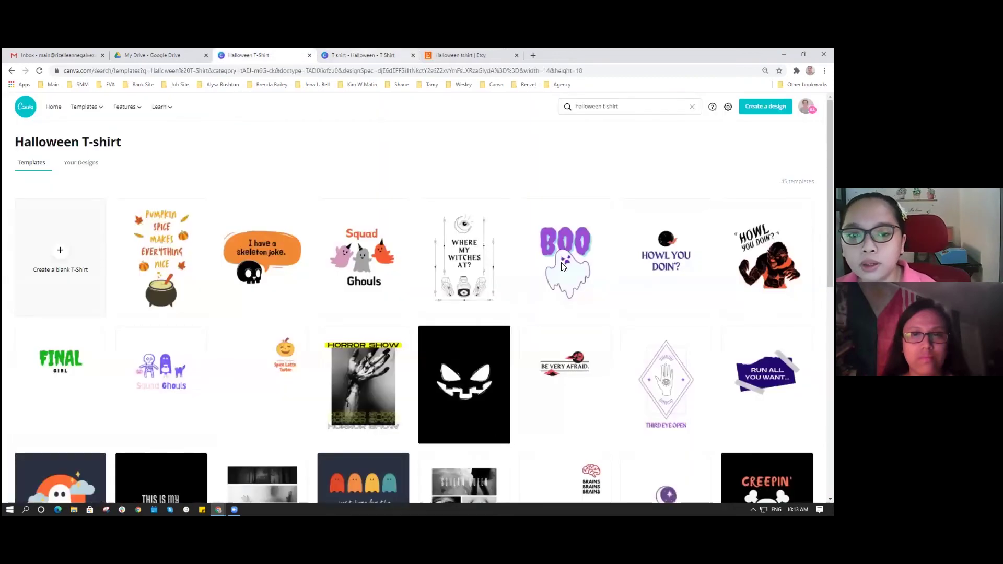
key("ctrl+Tab")
scroll(415, 308, "down", 1)
scroll(415, 309, "up", 1)
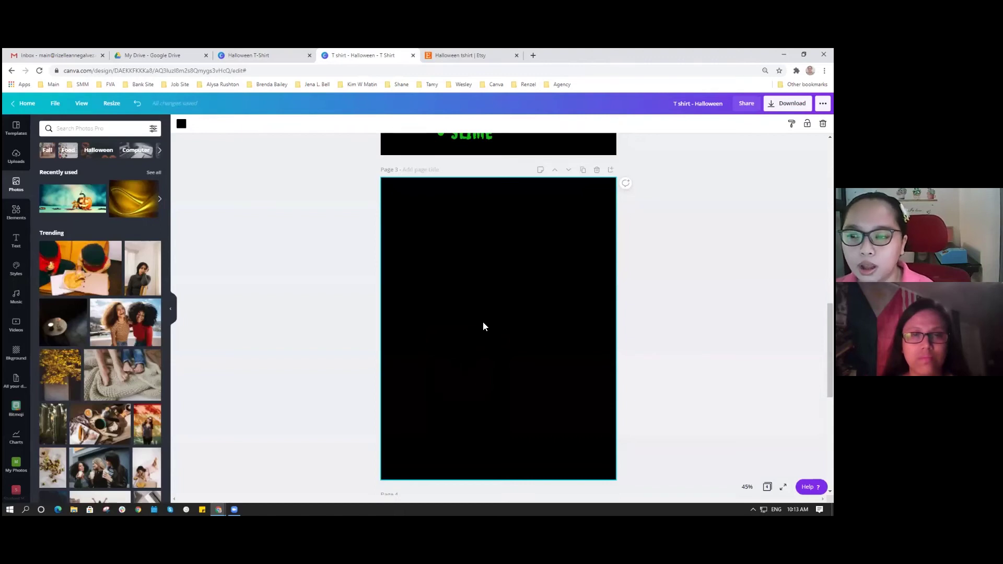
left_click(311, 302)
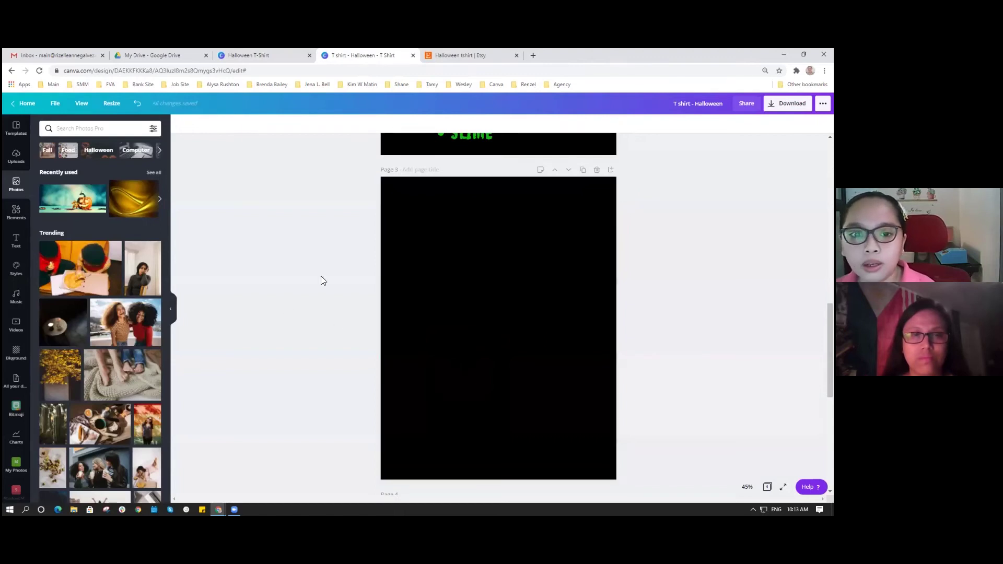
Search the photo library for "pumpkin" and look through the results
left_click(107, 130)
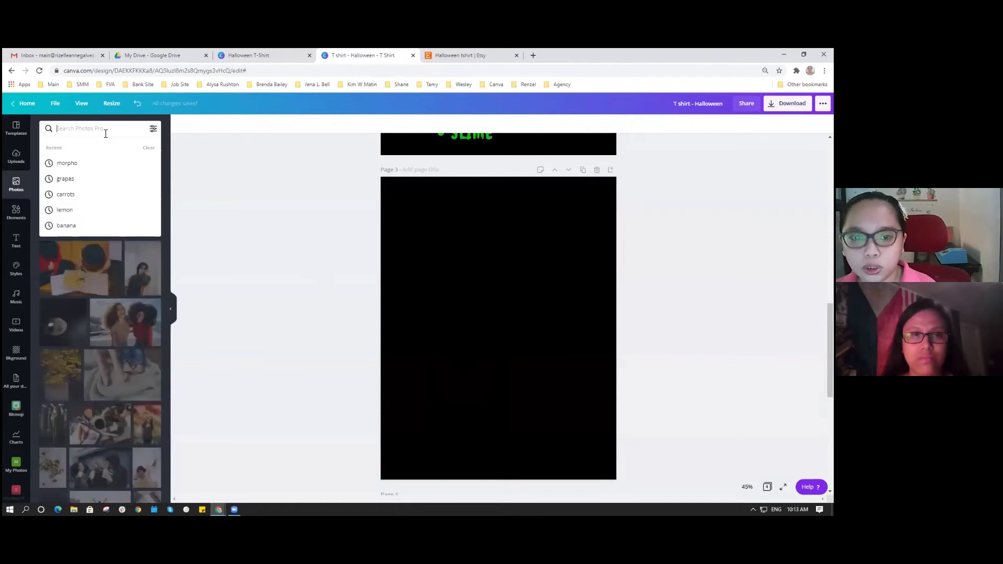
type("pumpkin")
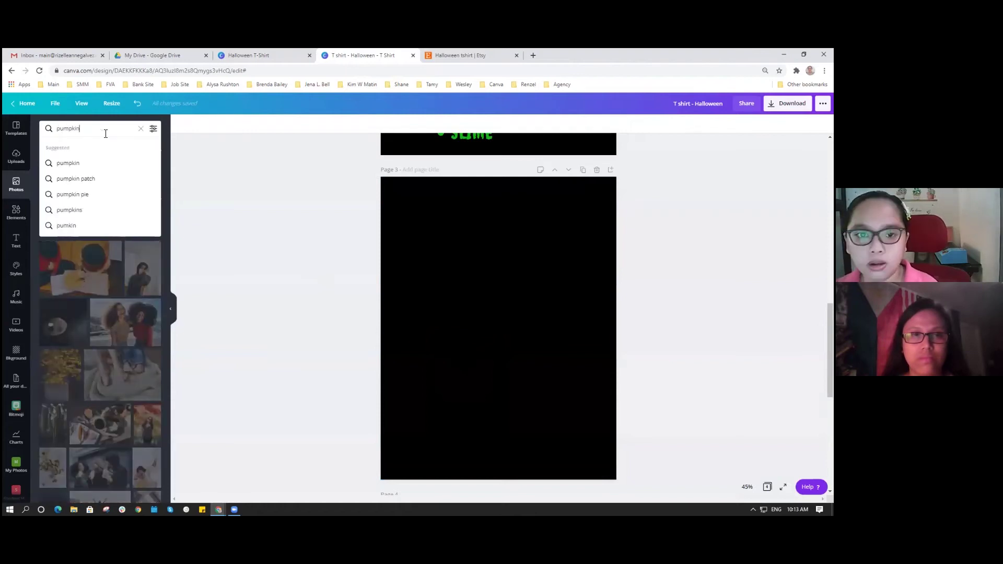
key("Return")
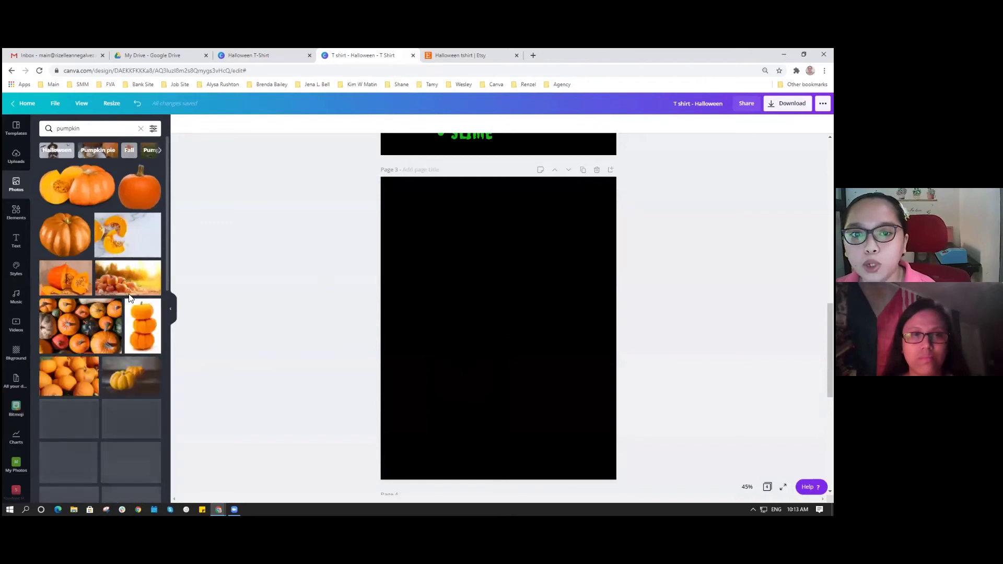
scroll(144, 144, "down", 2)
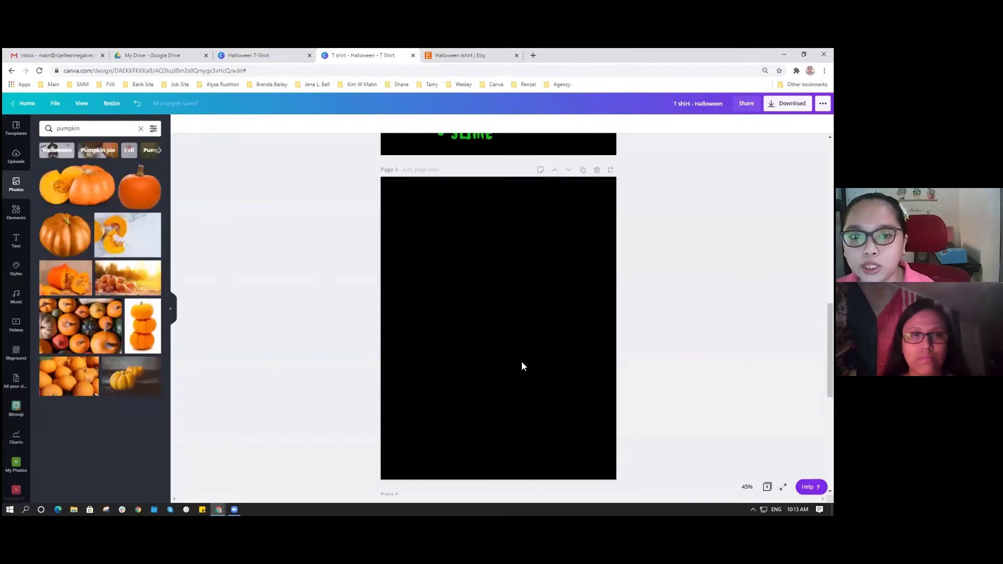
Check the sample design on page 4, clear the photo search and place the recently used carved pumpkin photo on blank page 3
scroll(342, 302, "down", 3)
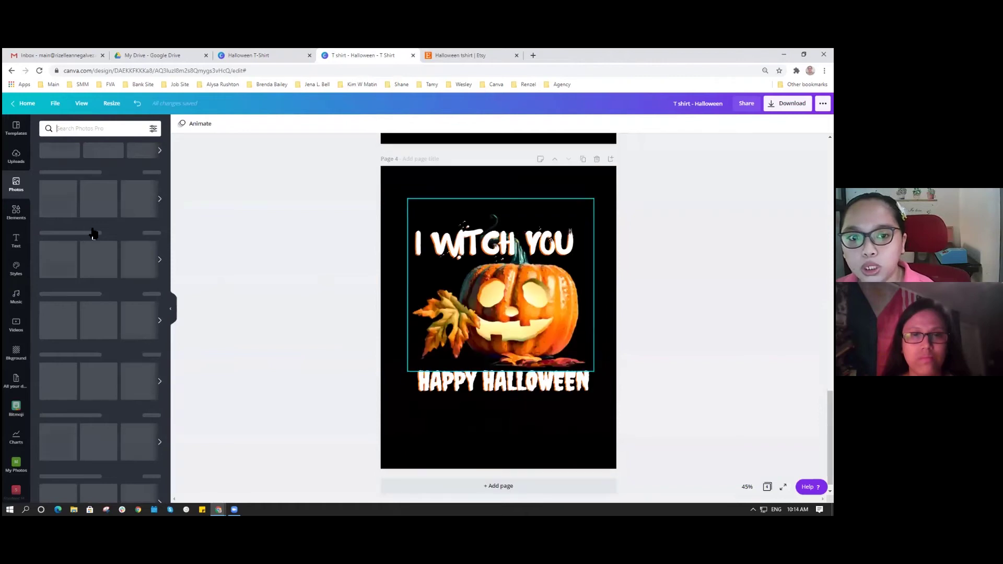
key("ctrl+z")
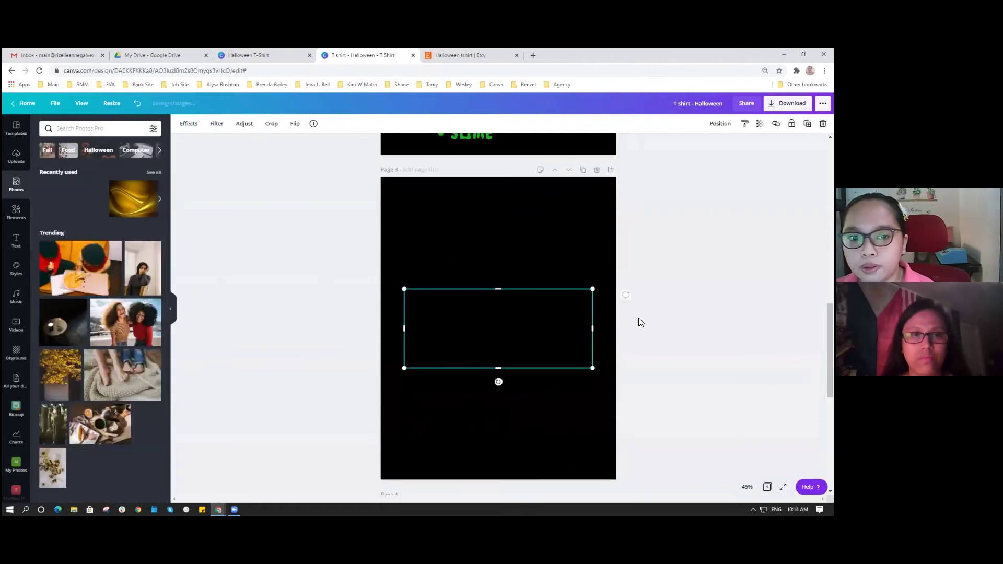
scroll(506, 236, "down", 2)
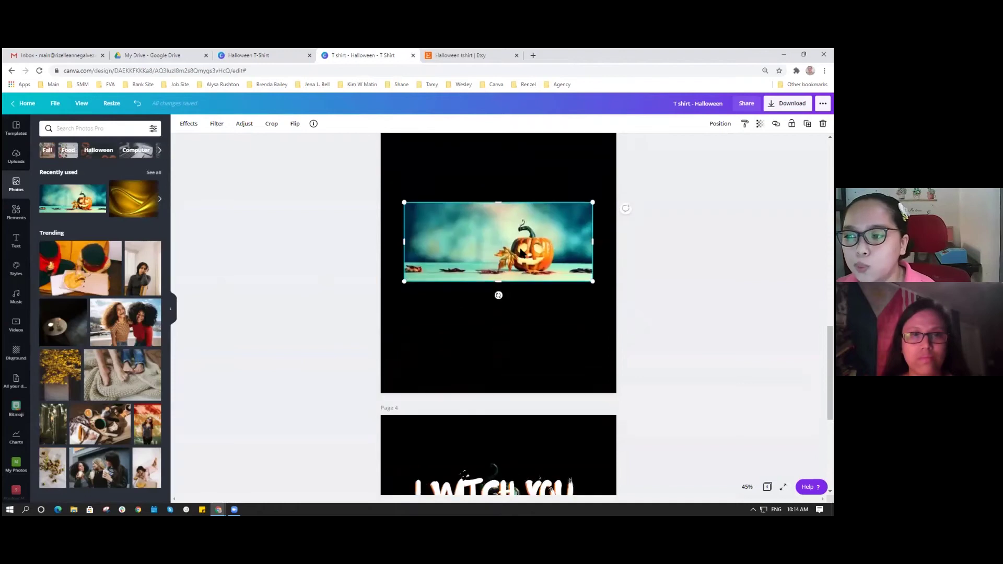
scroll(543, 355, "up", 1)
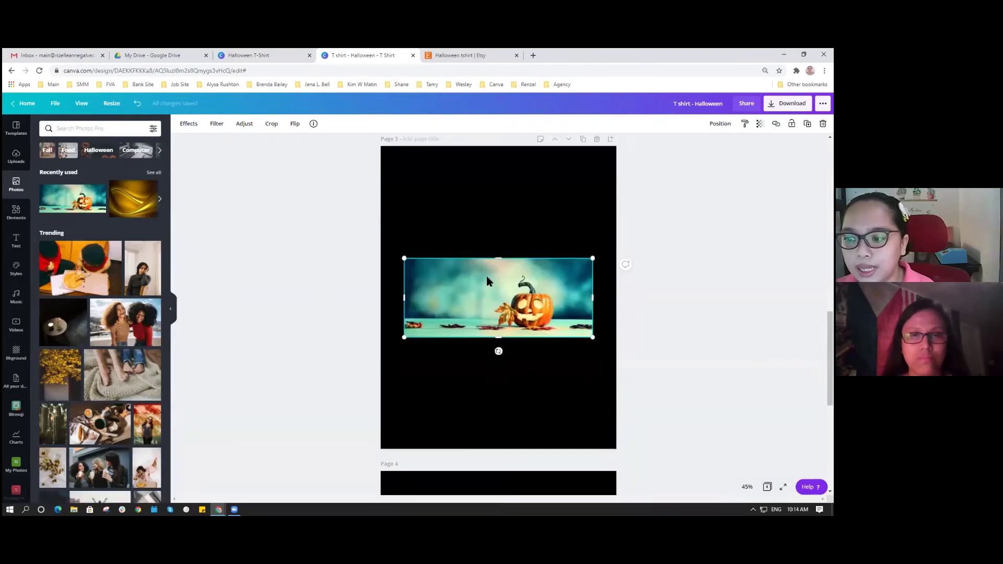
Compare the pumpkin photo with the sample design on page 4 and apply the Background Remover effect to it
scroll(487, 281, "down", 4)
scroll(215, 144, "up", 4)
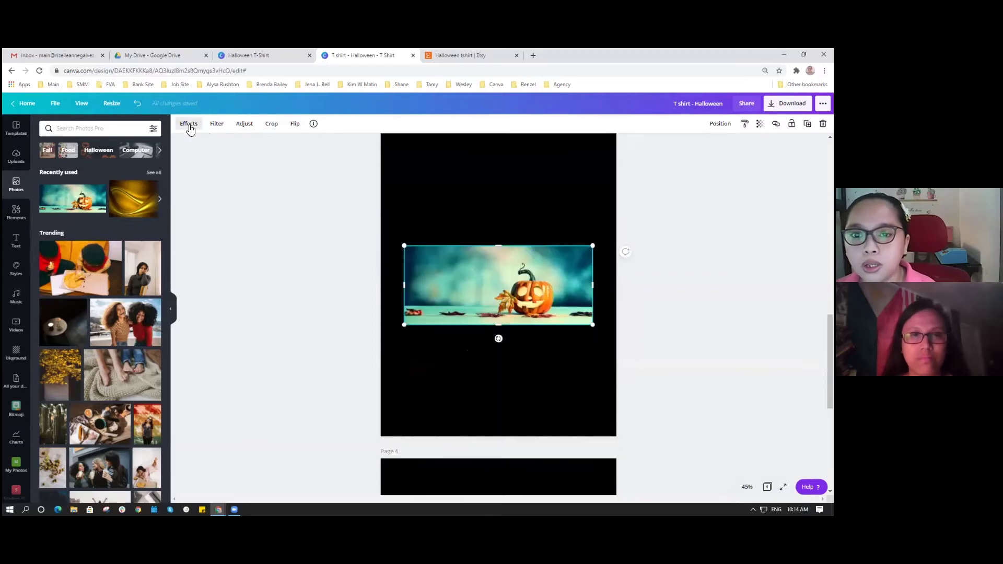
left_click(189, 125)
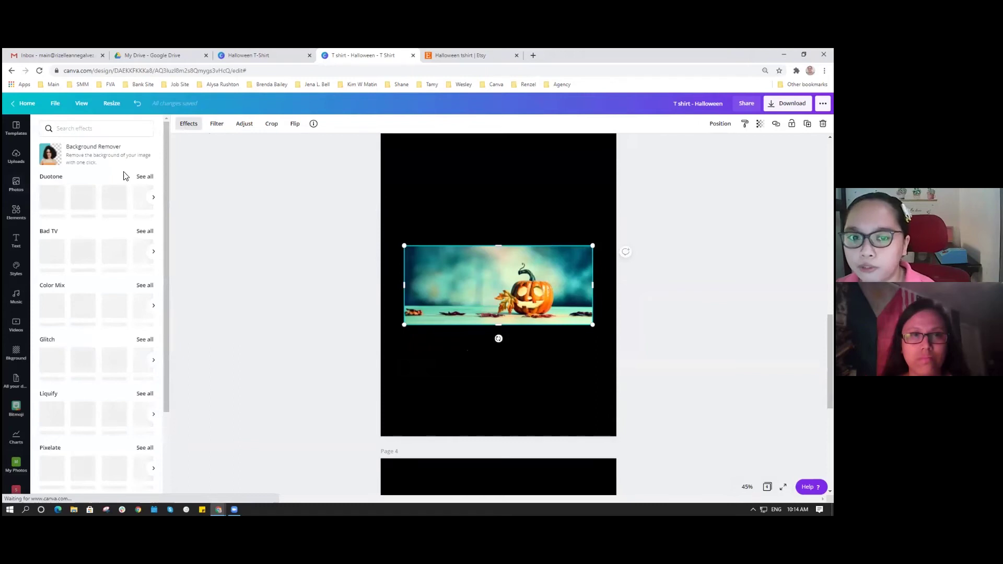
left_click(99, 158)
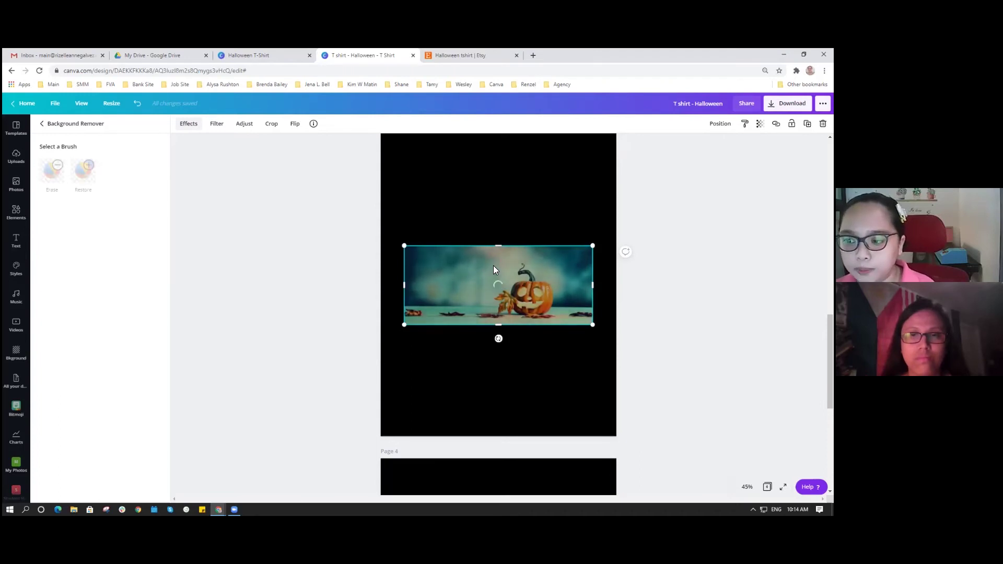
Search Google for "background remover" in a new browser tab and open the remove.bg site
left_click(534, 55)
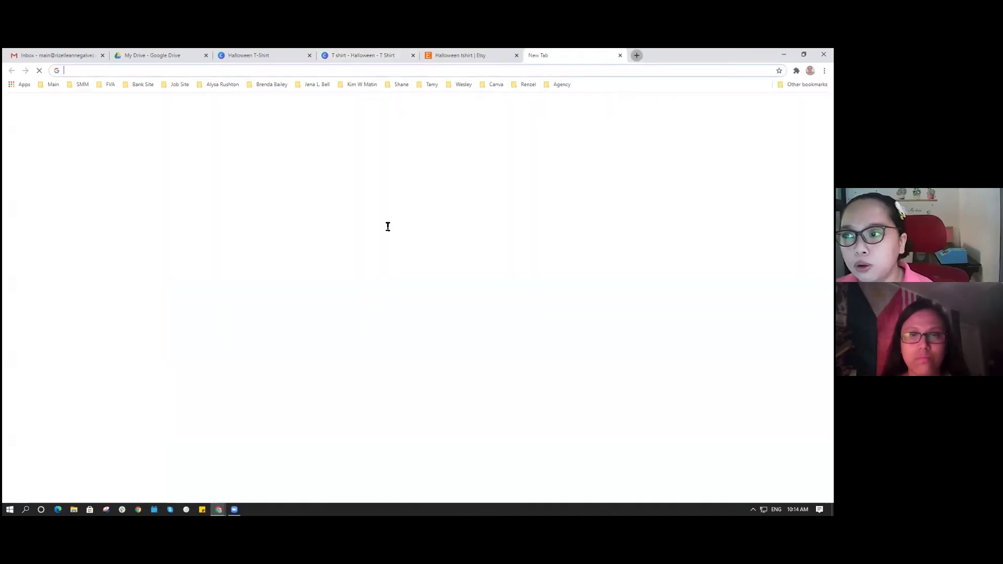
left_click(388, 228)
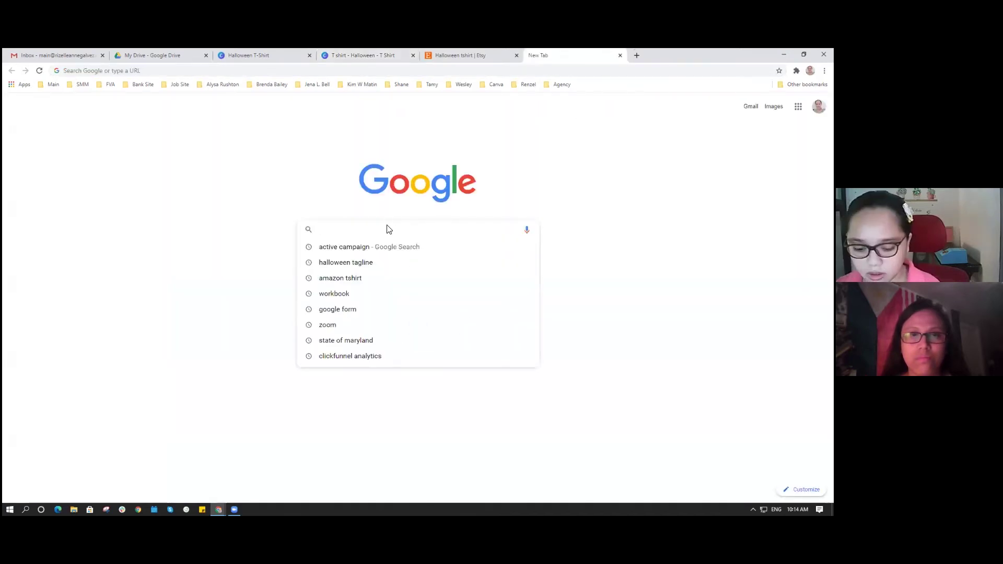
type("background re")
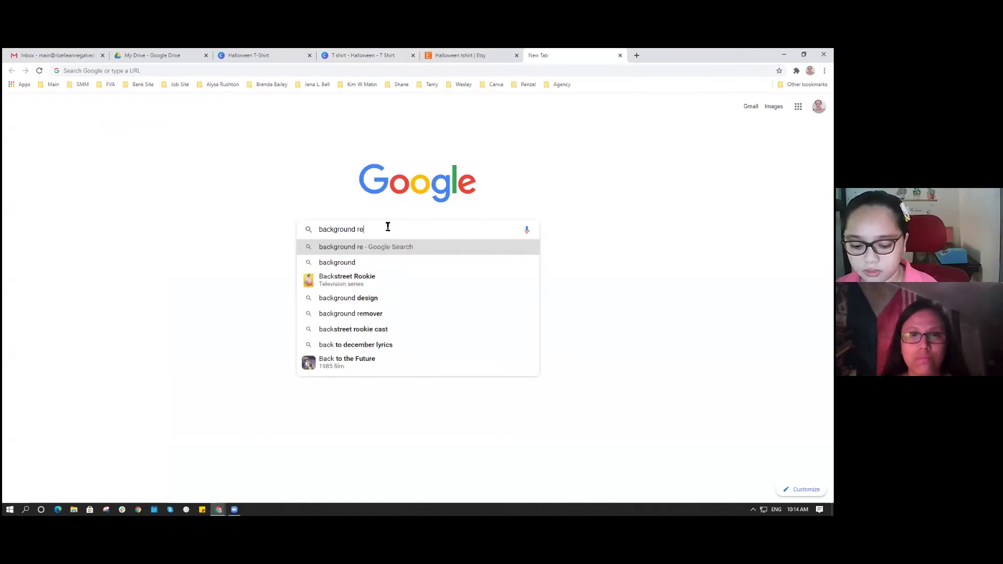
type("m")
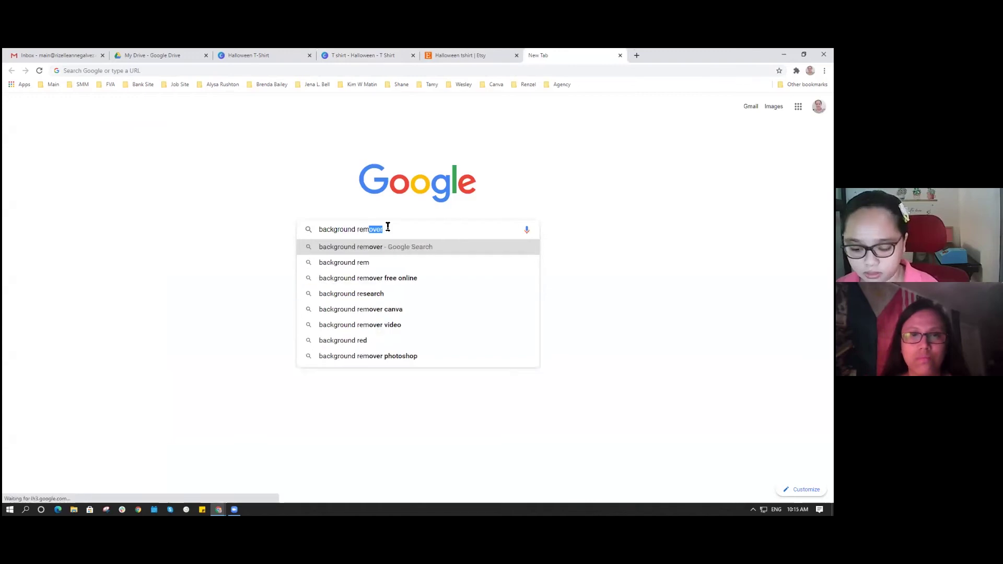
type("\\")
key("Return")
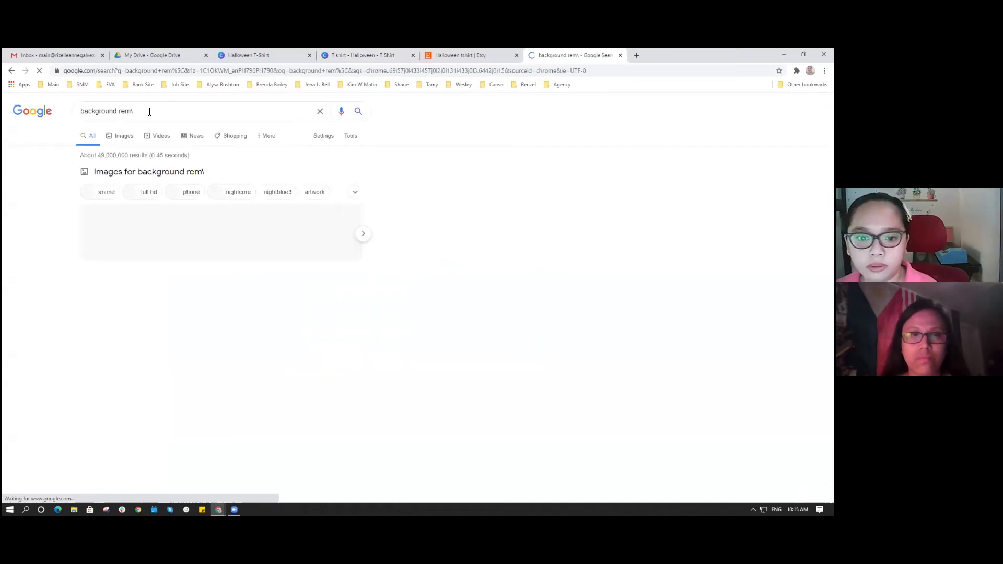
left_click(149, 112)
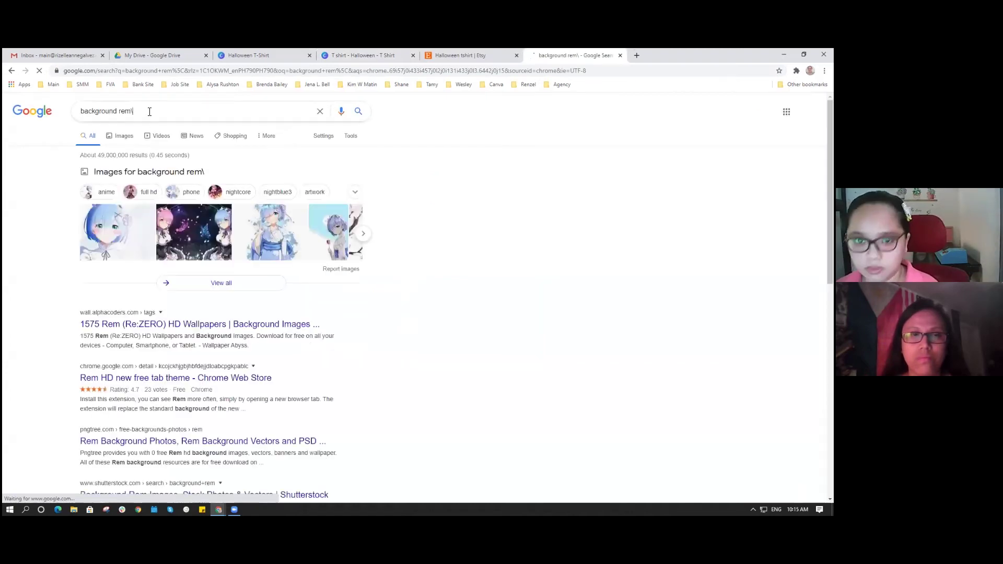
key("BackSpace")
type("o")
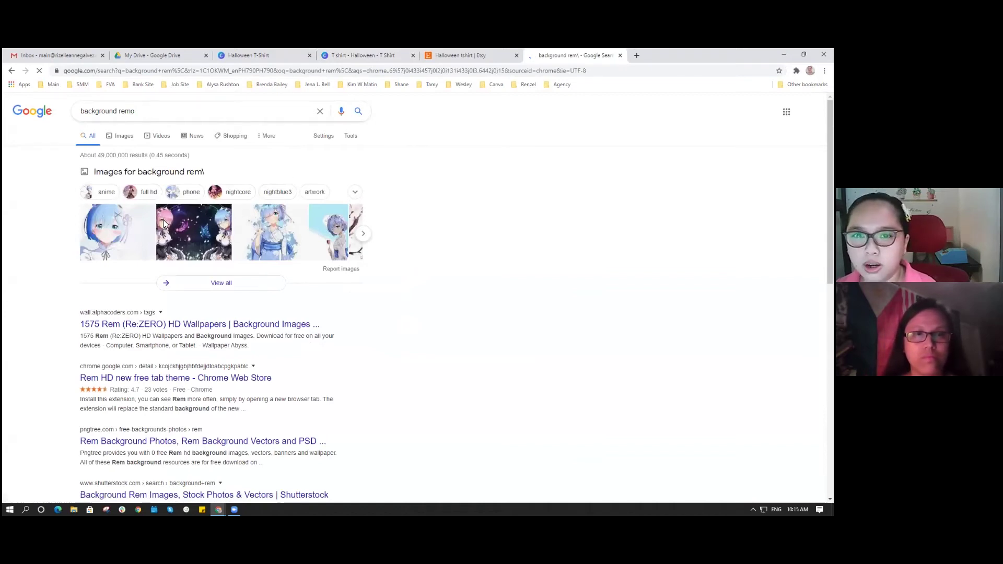
type("ver")
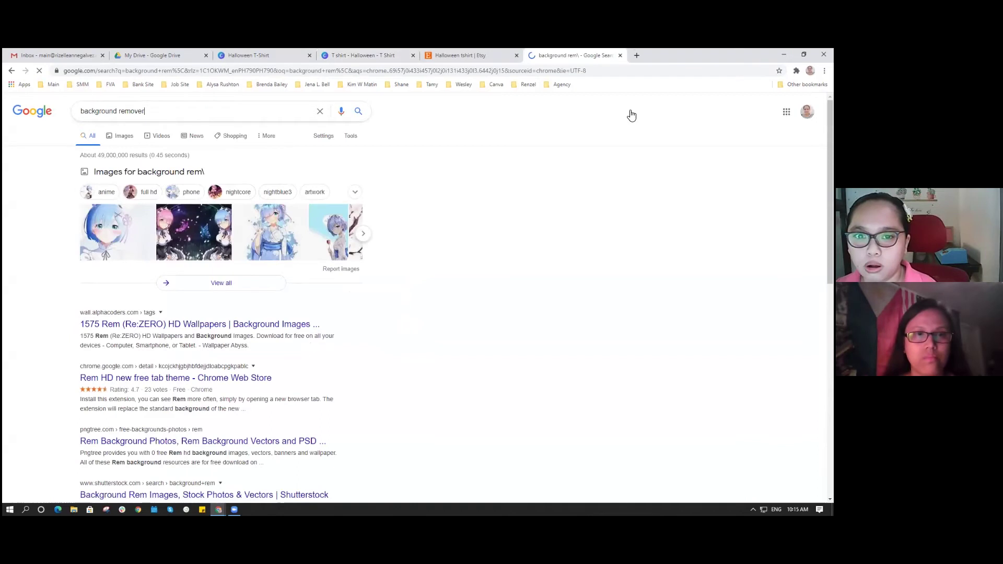
key("Return")
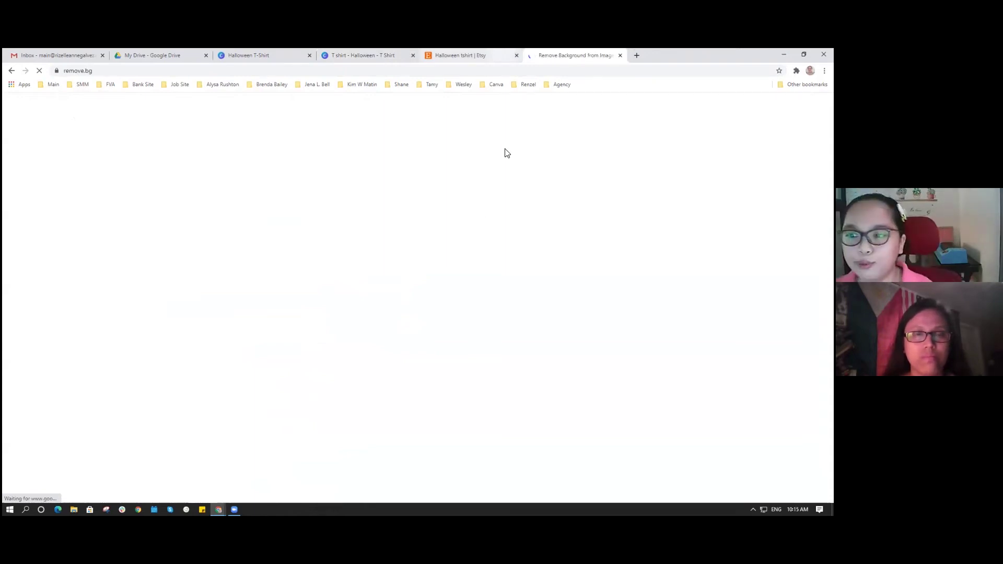
Switch back to the Canva T-shirt design and erase the leftover ground and leaf remnants beside the pumpkin using the Erase brush
key("ctrl+shift+Tab")
key("ctrl+shift+Tab")
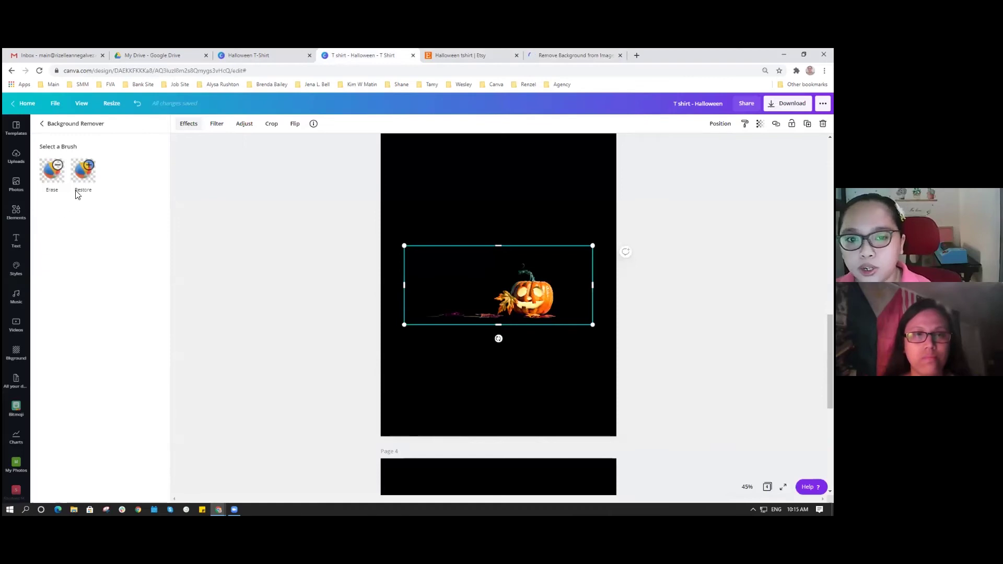
left_click(53, 178)
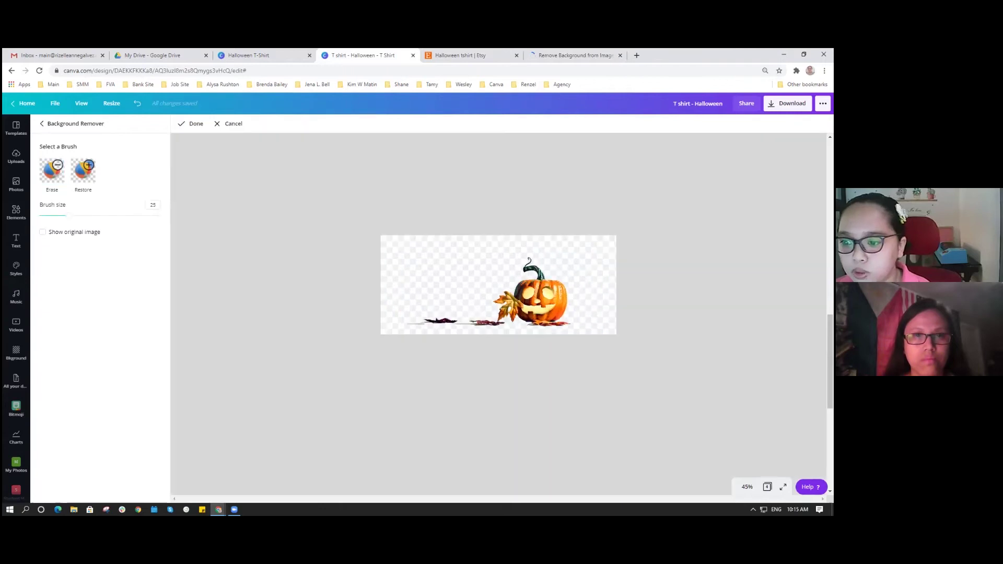
mouse_move(445, 323)
left_mouse_down()
mouse_move(408, 325)
mouse_move(495, 328)
left_mouse_up()
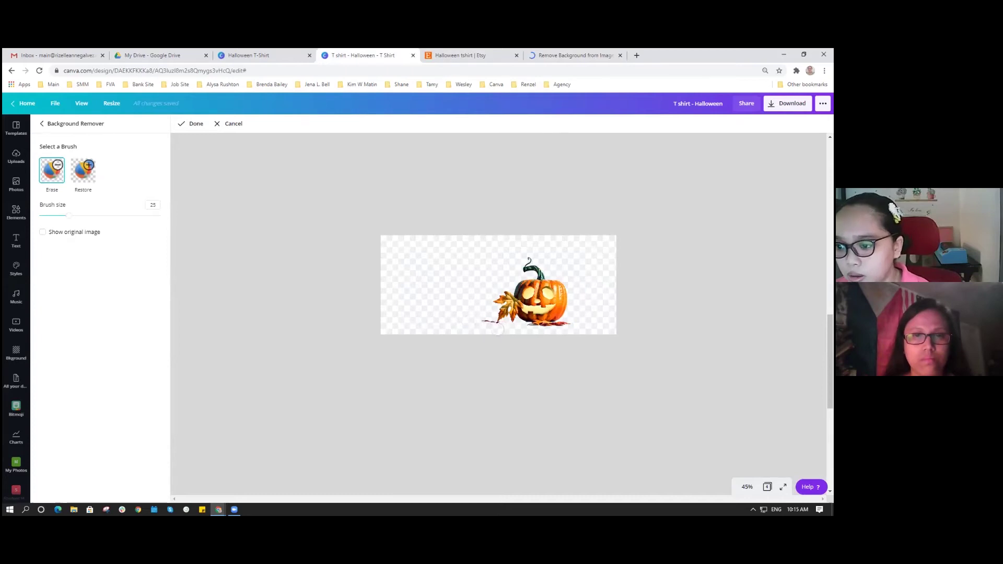
left_click_drag(496, 328, 500, 328)
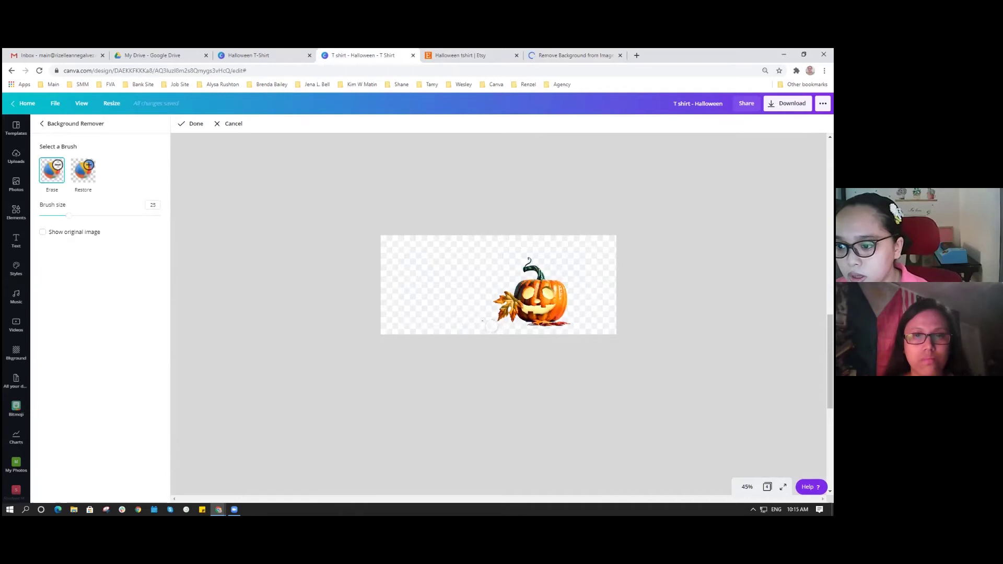
Try the Restore brush on the pumpkin photo, compare it with the original image and apply the background edits
left_click(86, 180)
left_click_drag(457, 279, 427, 299)
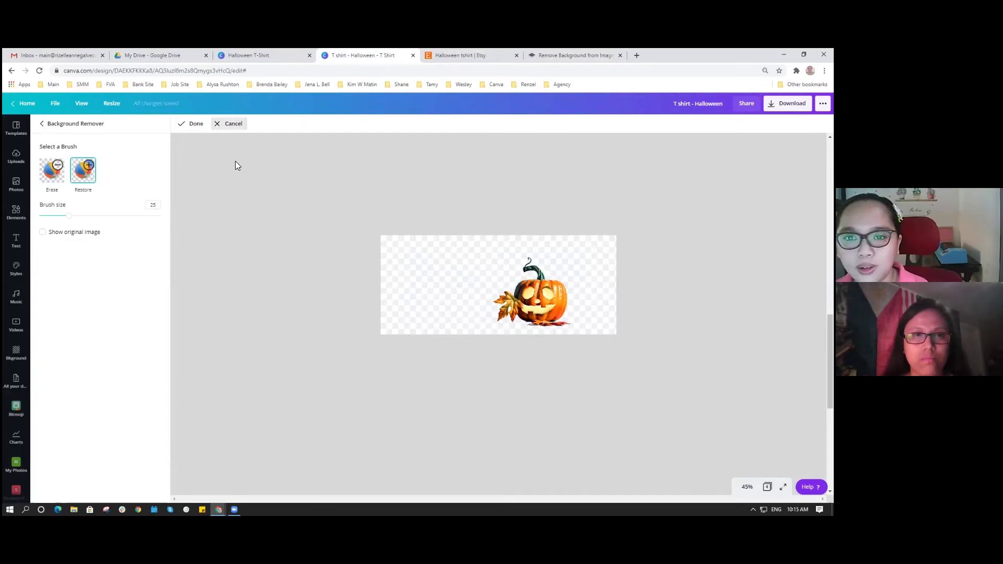
left_click(43, 233)
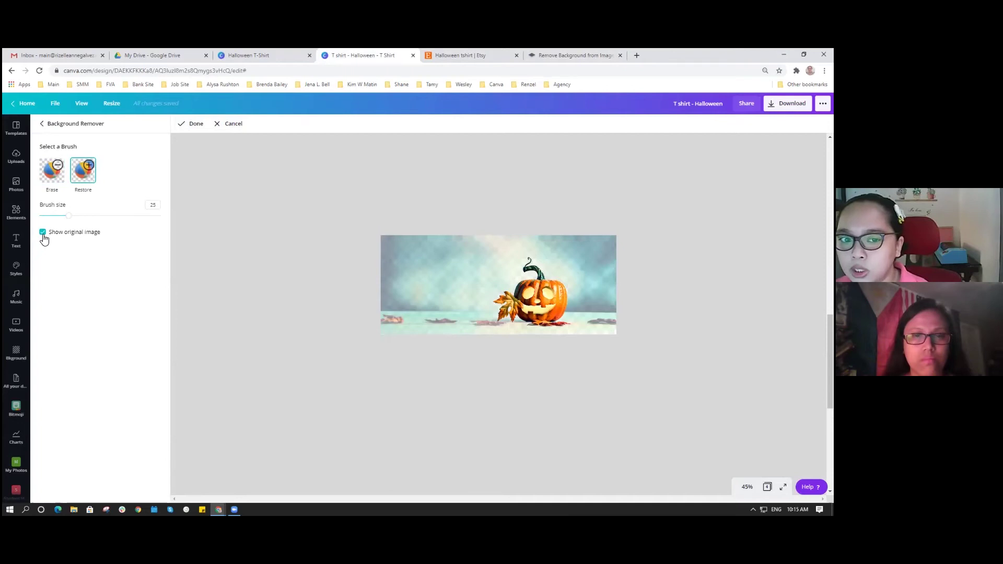
left_click(43, 233)
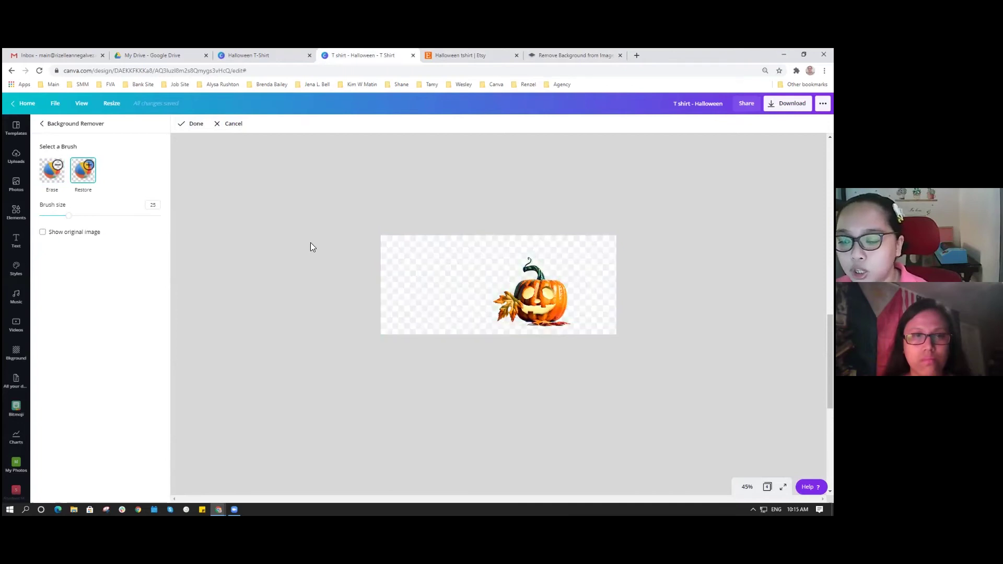
left_click(194, 125)
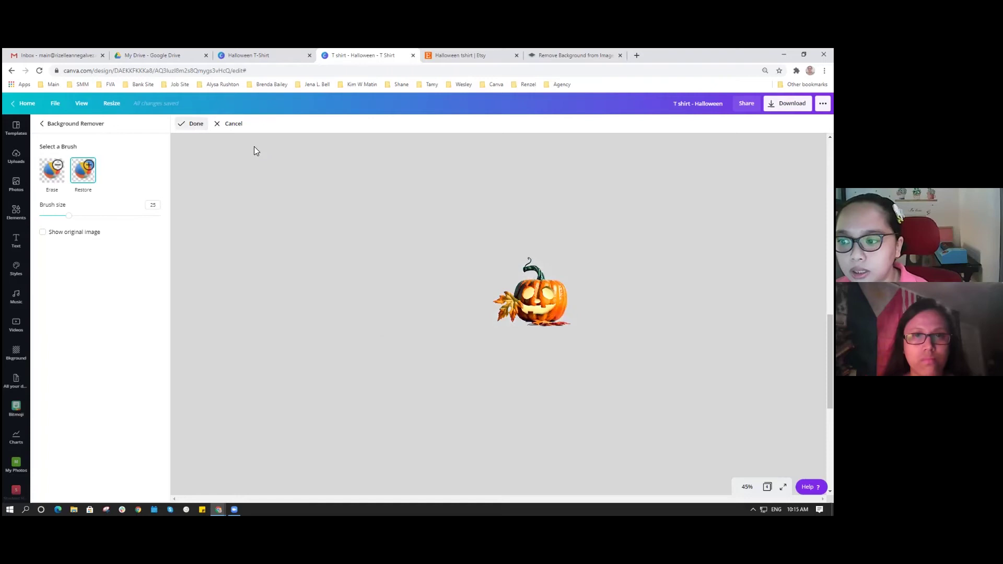
Crop the empty sides off the pumpkin photo on page 3 and enlarge it, using the page 4 sample as reference
left_click_drag(404, 286, 480, 286)
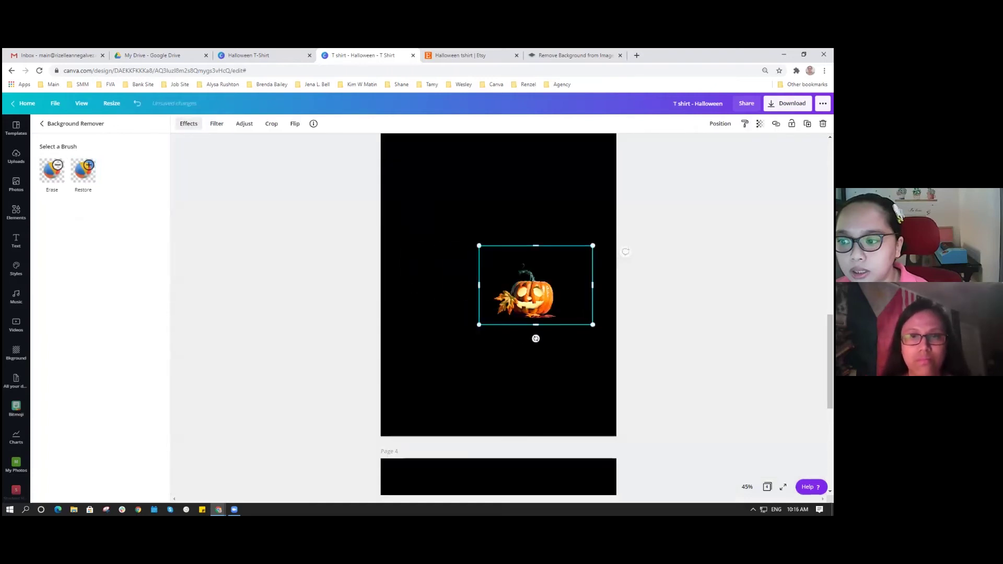
scroll(554, 345, "down", 1)
scroll(550, 356, "down", 2)
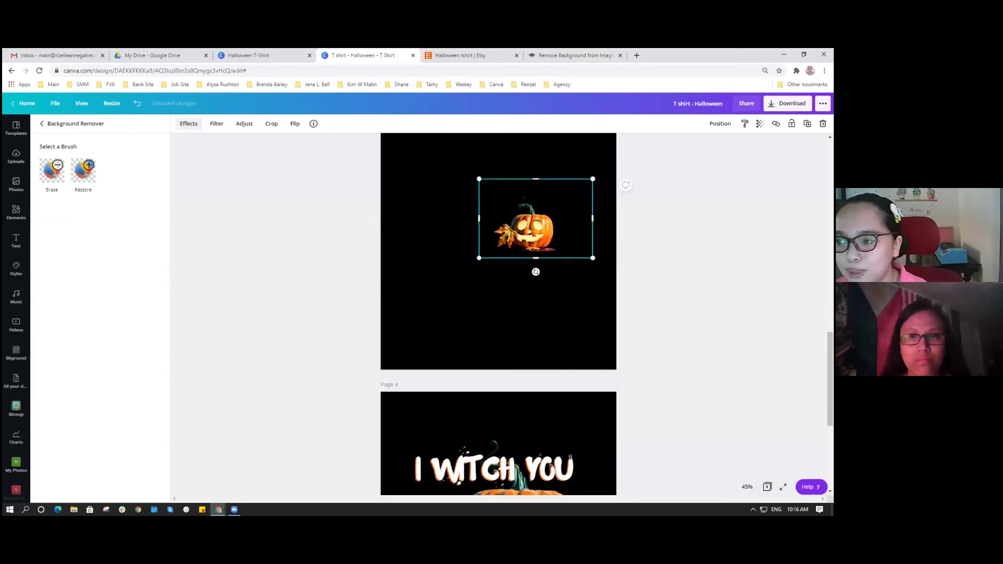
scroll(592, 321, "up", 2)
left_click_drag(593, 329, 573, 329)
left_click_drag(480, 329, 489, 328)
left_click_drag(488, 368, 429, 423)
scroll(580, 309, "up", 3)
scroll(580, 309, "down", 3)
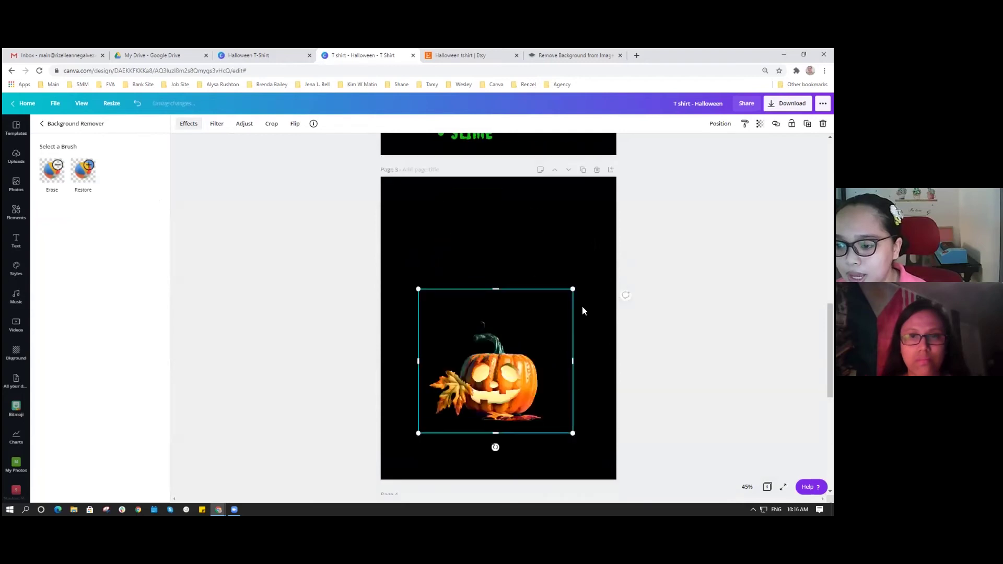
Trim the photo's edges closer to the pumpkin, enlarging it to about 10.3 by 9, and centre it across page 3
left_click_drag(567, 308, 570, 237)
left_click_drag(498, 216, 498, 245)
left_click_drag(576, 302, 553, 302)
left_click_drag(553, 359, 585, 386)
left_click_drag(421, 387, 410, 397)
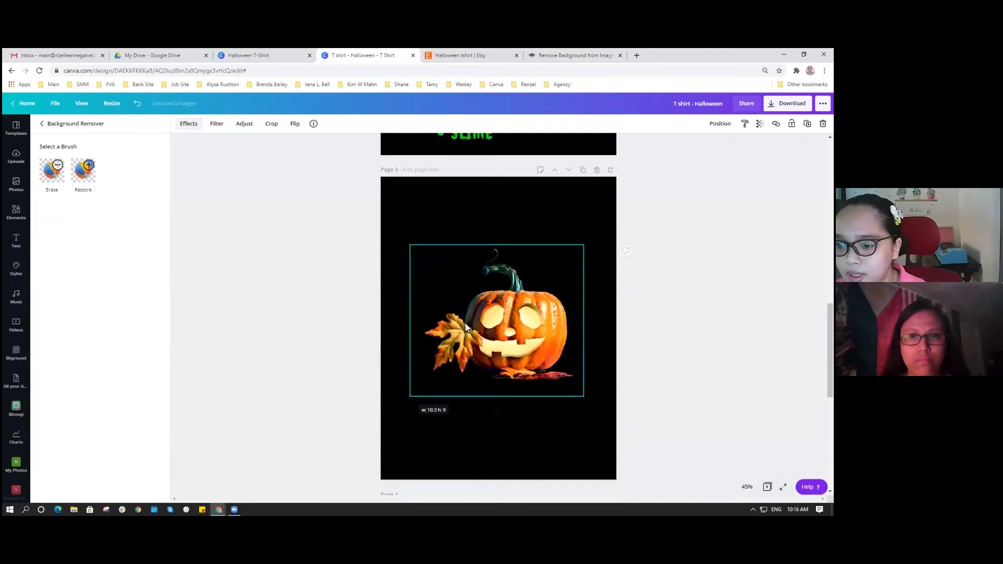
left_click_drag(465, 323, 416, 322)
left_click_drag(578, 323, 517, 324)
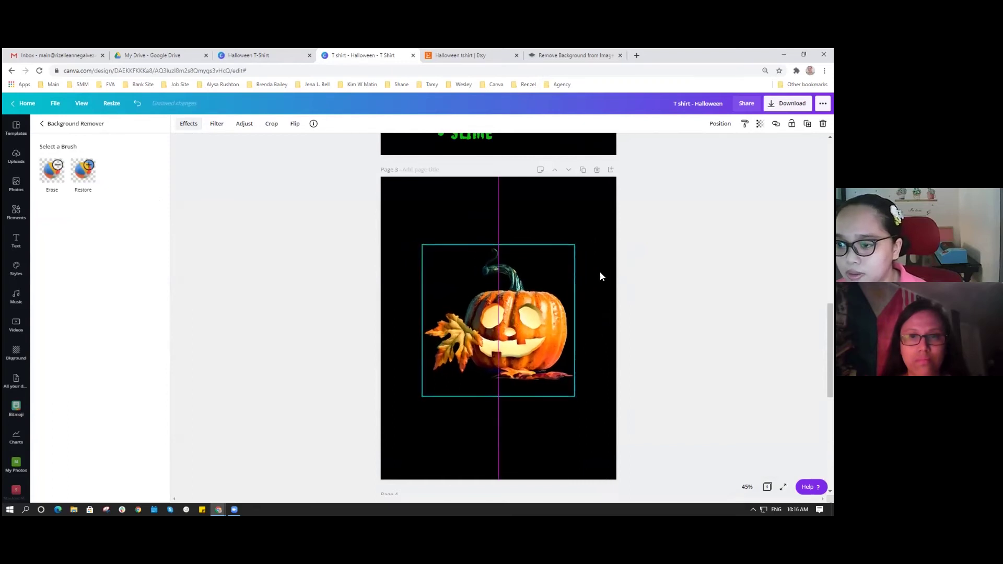
left_click(492, 361)
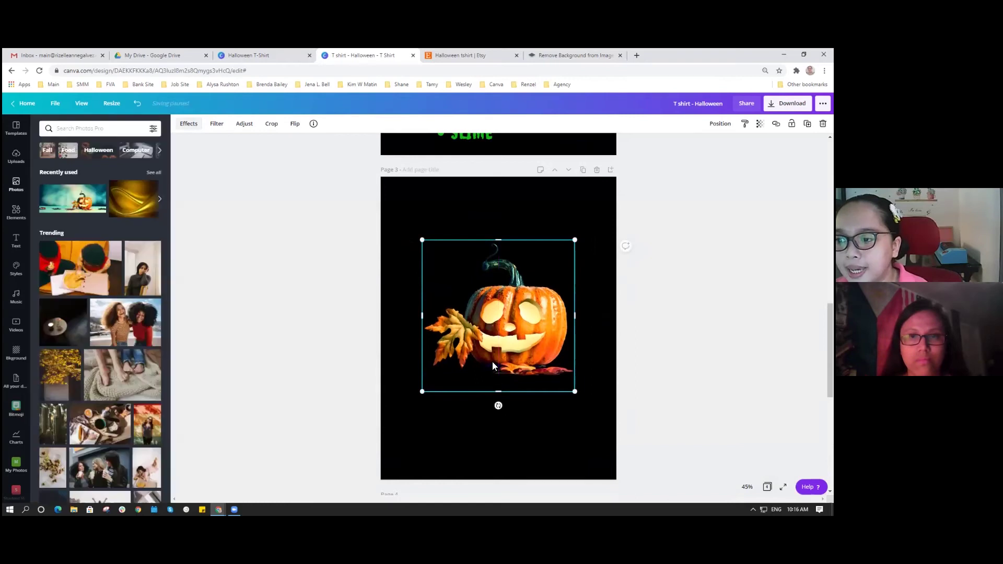
Check the font of the "I WITCH YOU" text on page 4 and add a heading text box to page 3
scroll(500, 402, "down", 4)
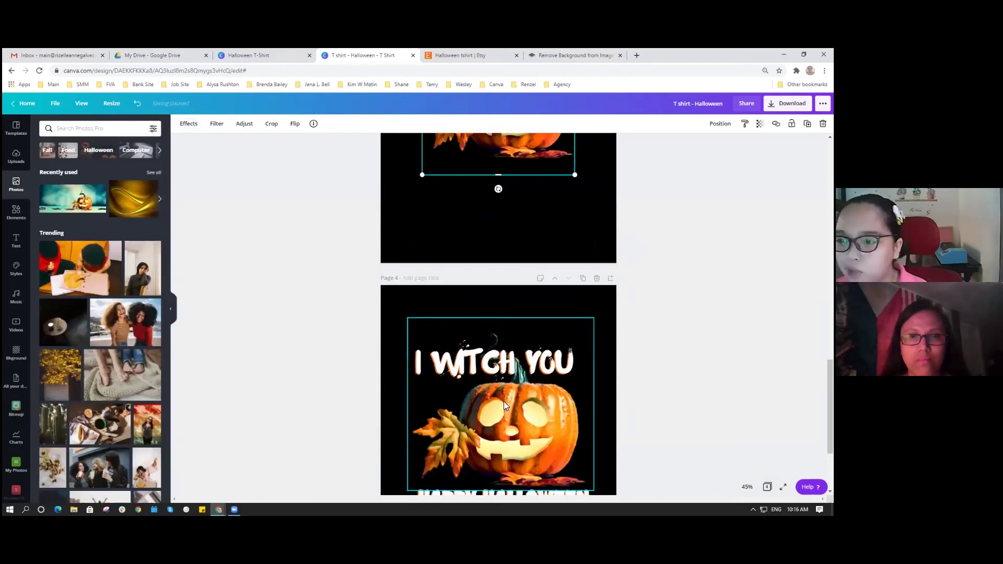
left_click(495, 362)
scroll(495, 366, "up", 1)
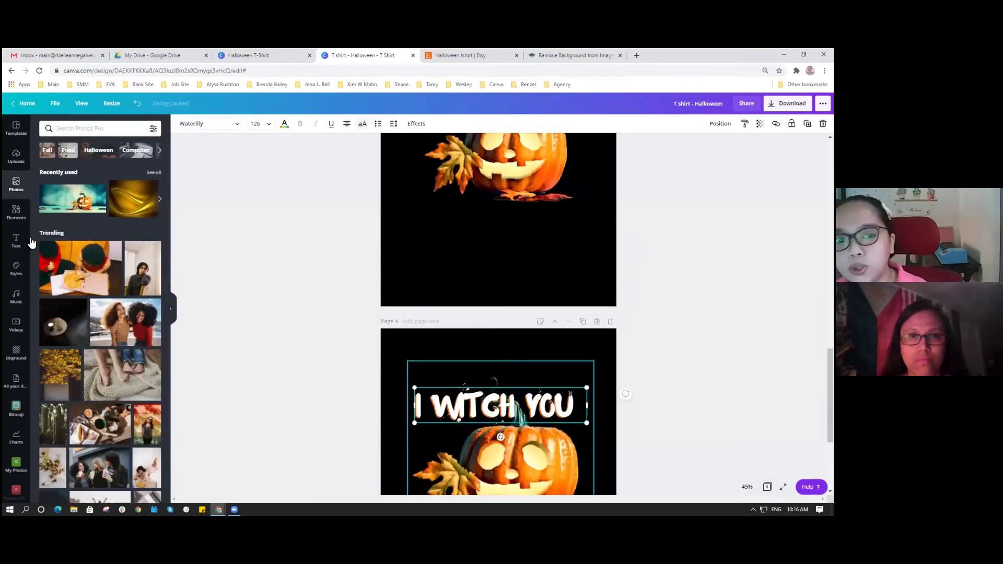
scroll(498, 313, "up", 4)
key("Escape")
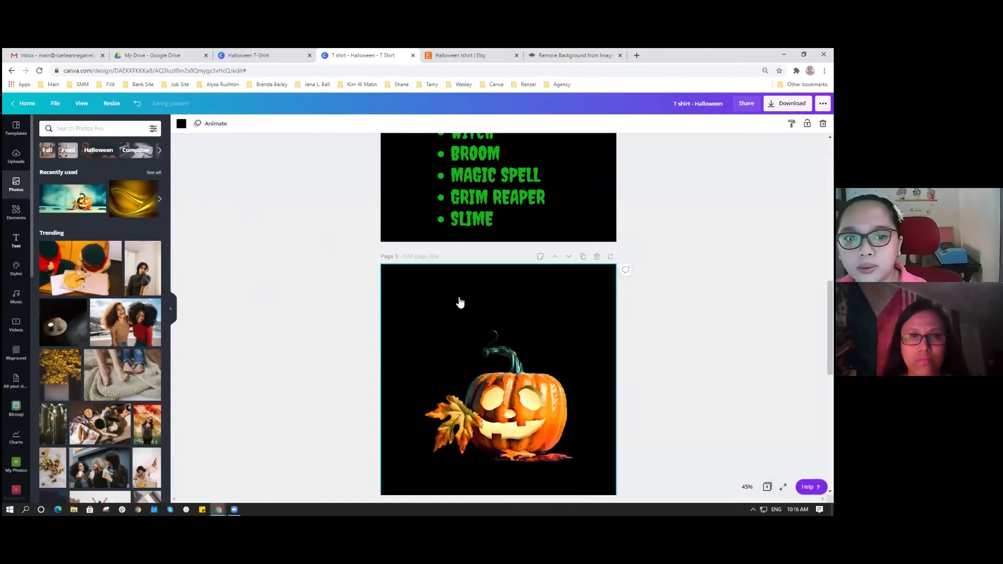
key("t")
scroll(498, 324, "down", 2)
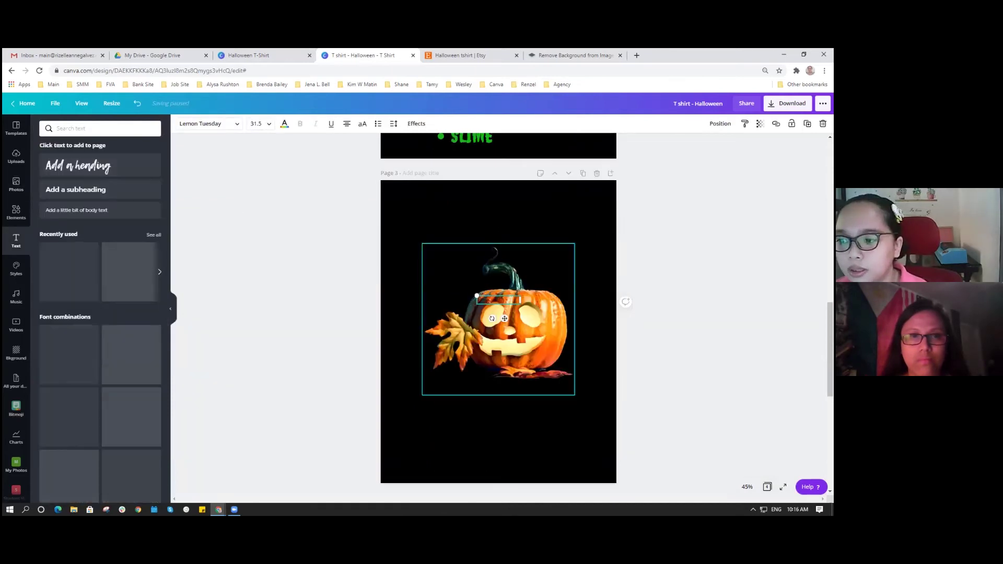
Search for "waterlily", apply the Waterlily font to the new heading and colour it white
left_click(98, 132)
type("waterlili")
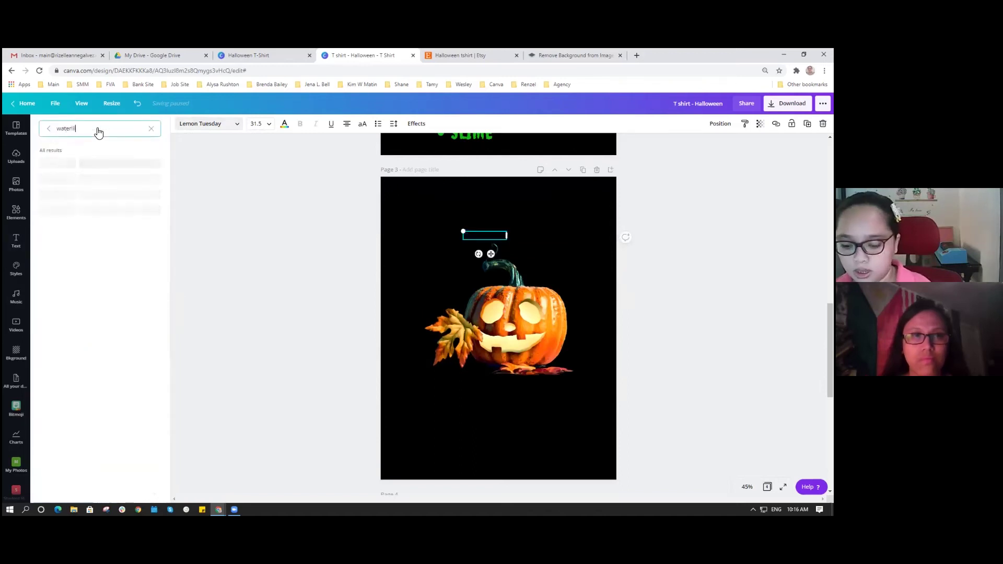
type("y")
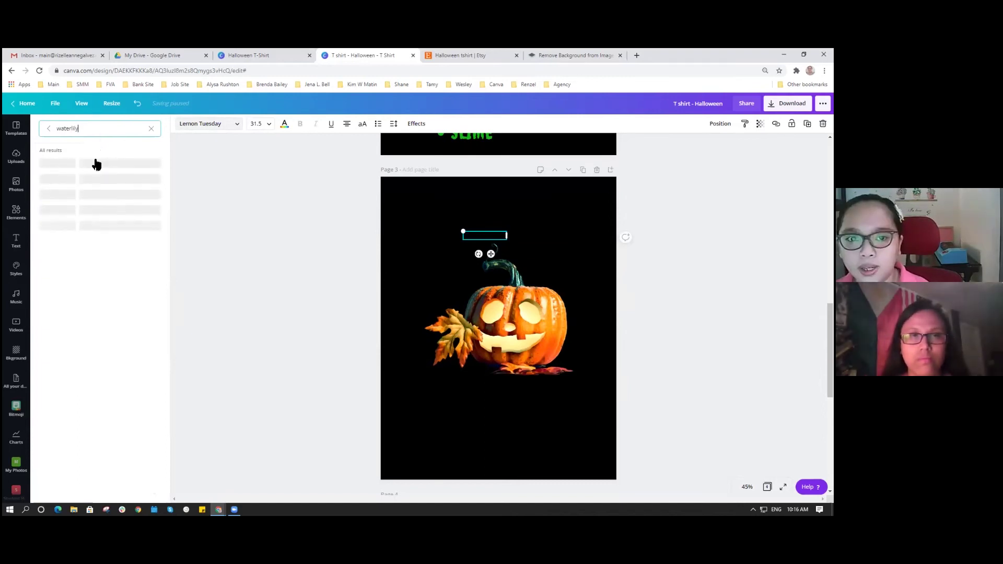
left_click(121, 166)
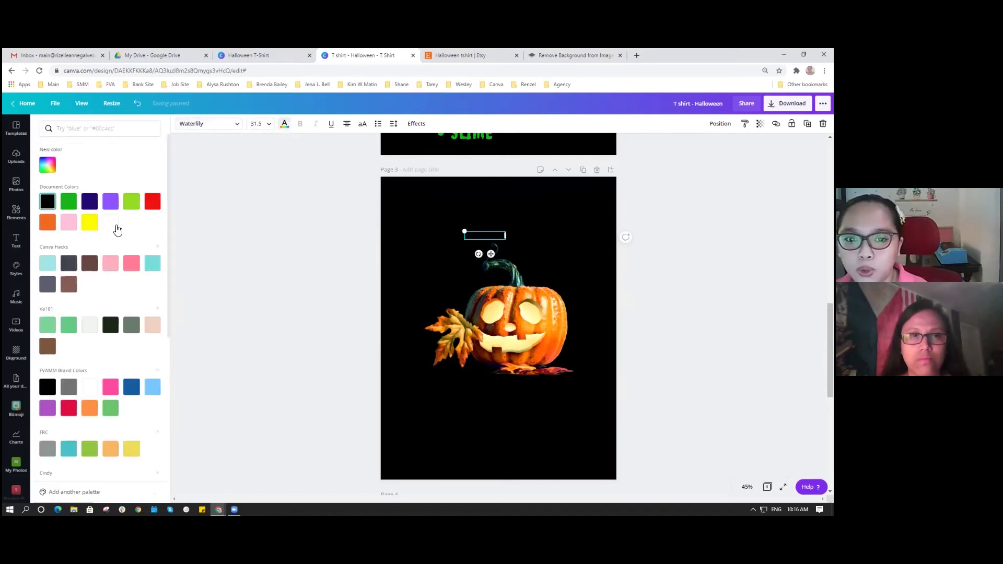
left_click(117, 227)
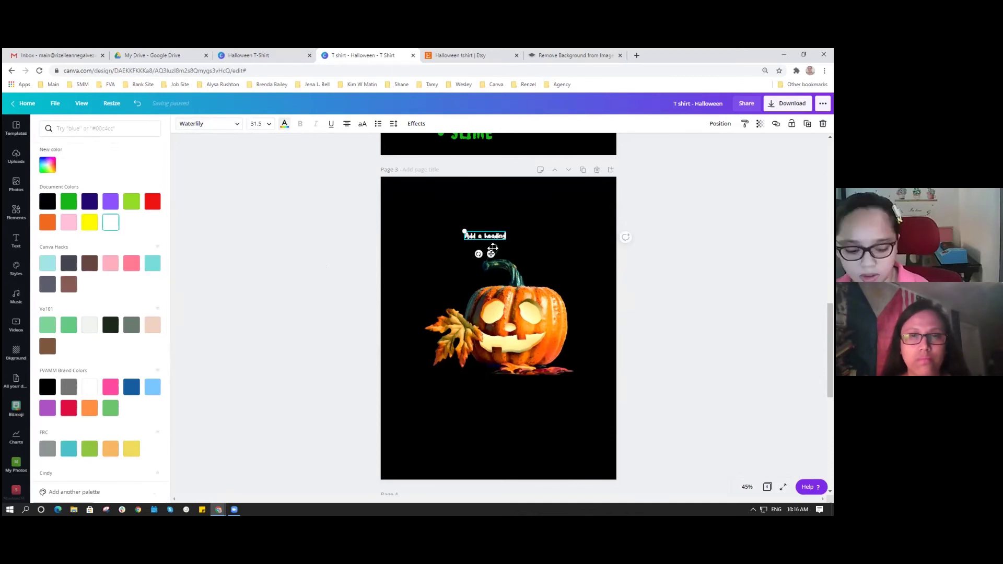
Replace the heading text with "I witch you" at size 124, convert it to uppercase and place it above the pumpkin
scroll(485, 289, "down", 1)
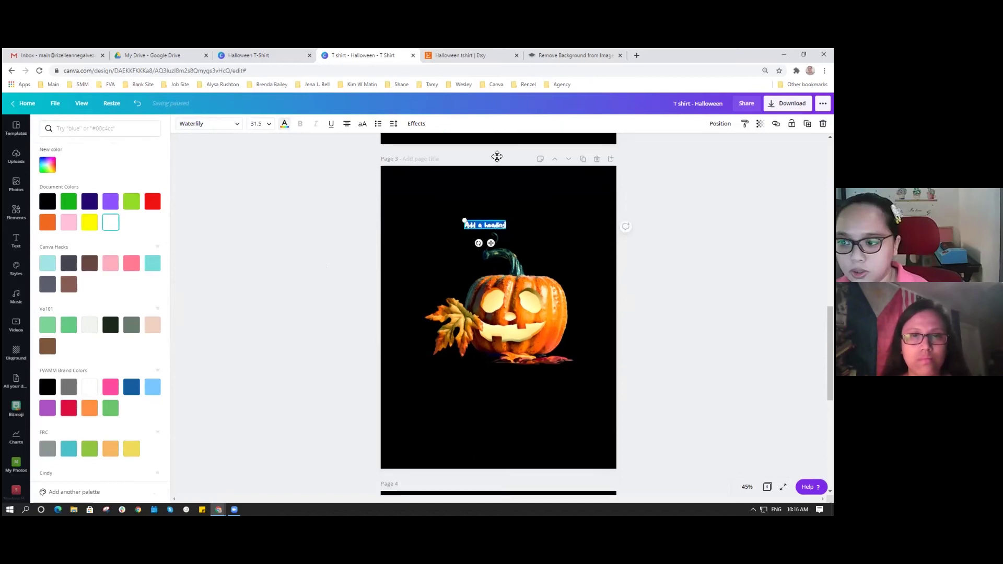
key("ctrl+z")
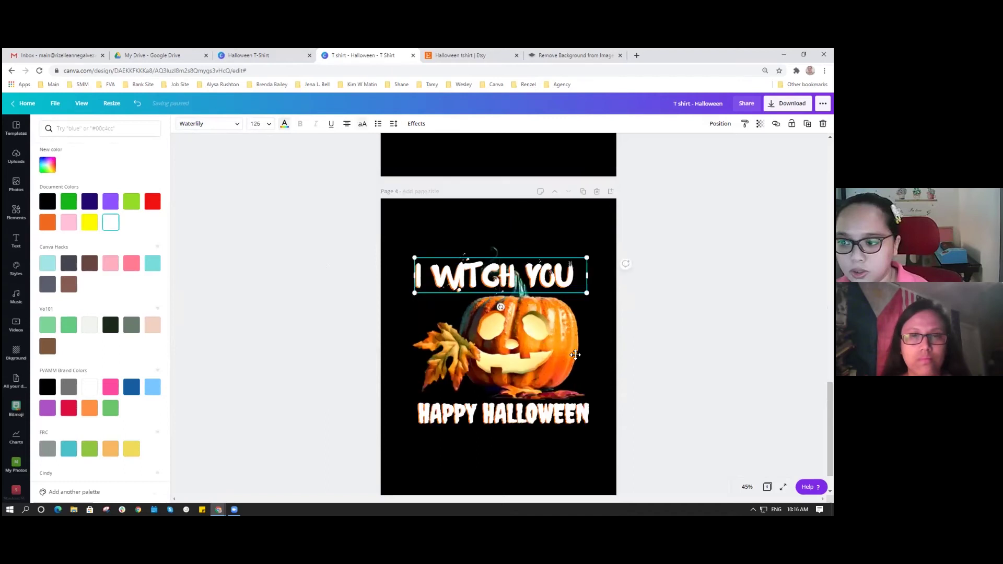
scroll(508, 282, "up", 3)
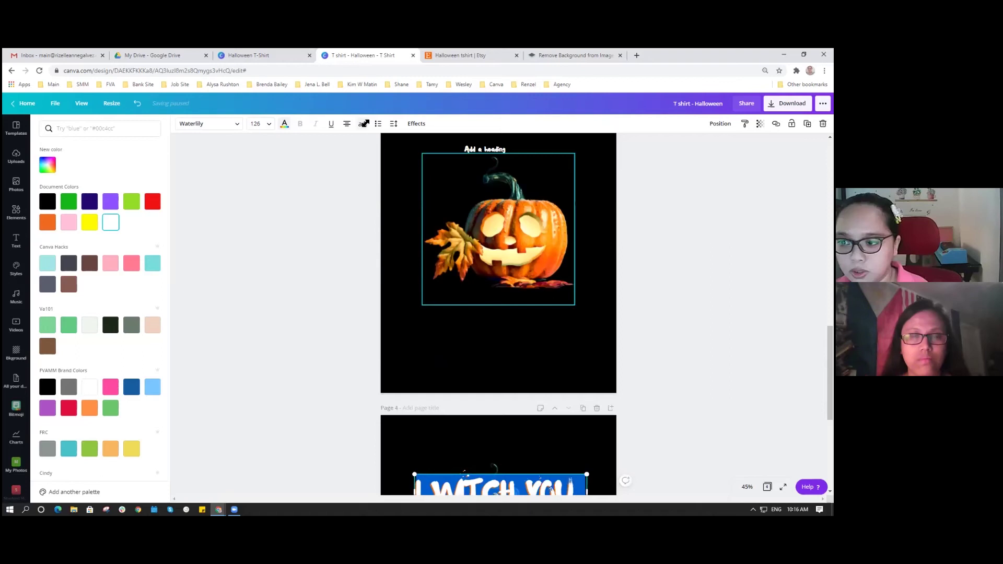
key("ctrl+z")
scroll(506, 178, "down", 2)
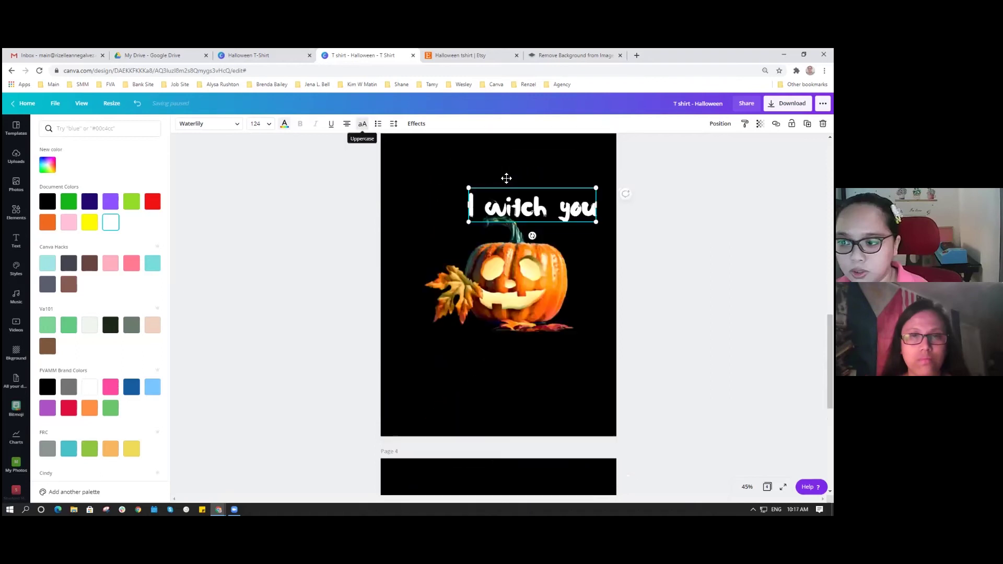
key("ctrl+y")
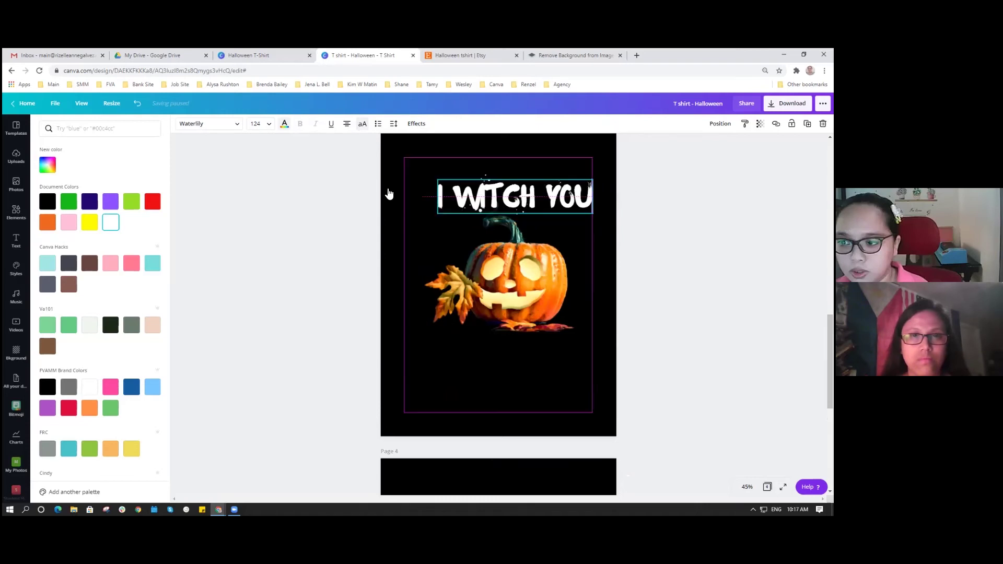
Apply the Echo text effect to the "I WITCH YOU" heading with an orange echo colour
scroll(321, 225, "up", 1)
left_click(417, 123)
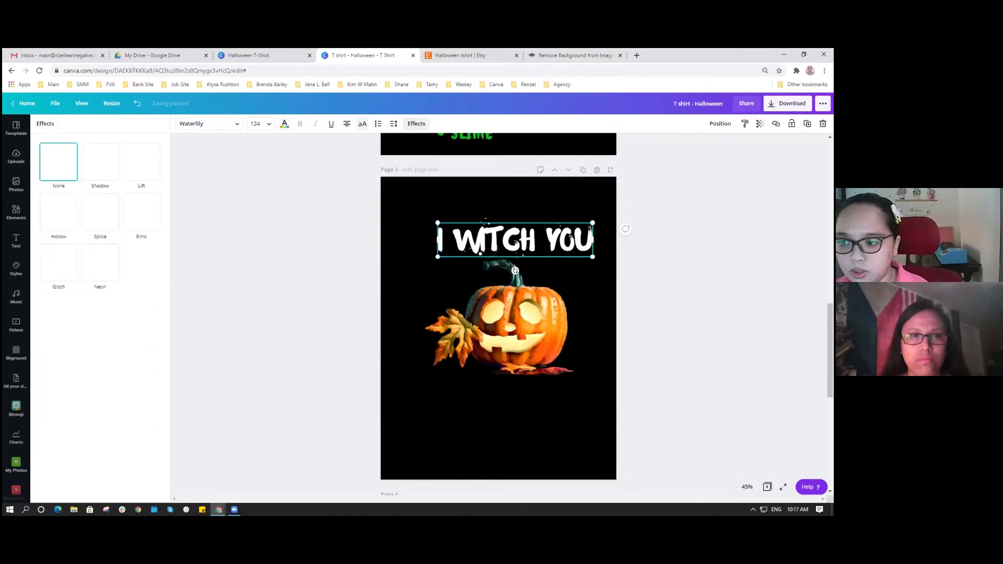
left_click(142, 220)
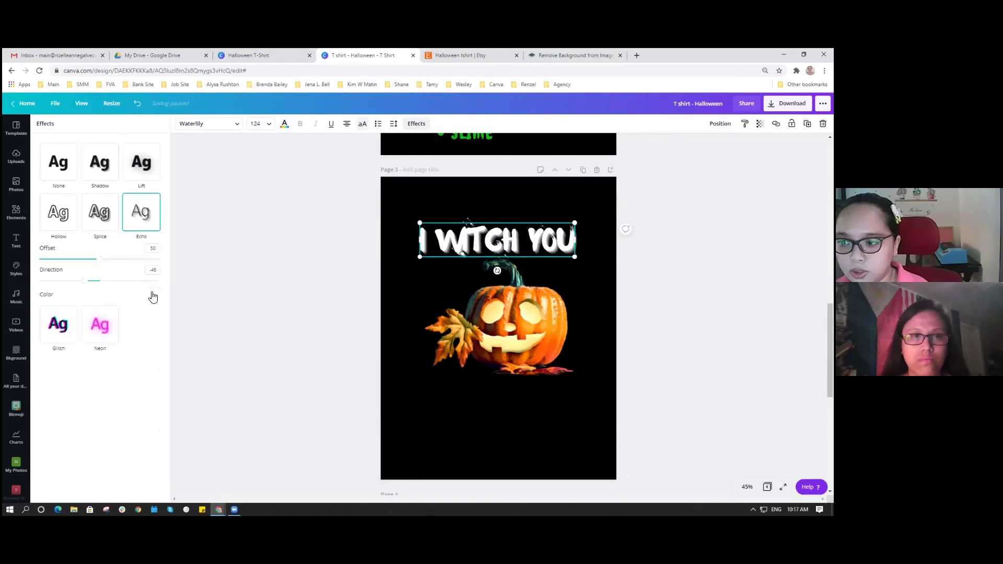
left_click(153, 294)
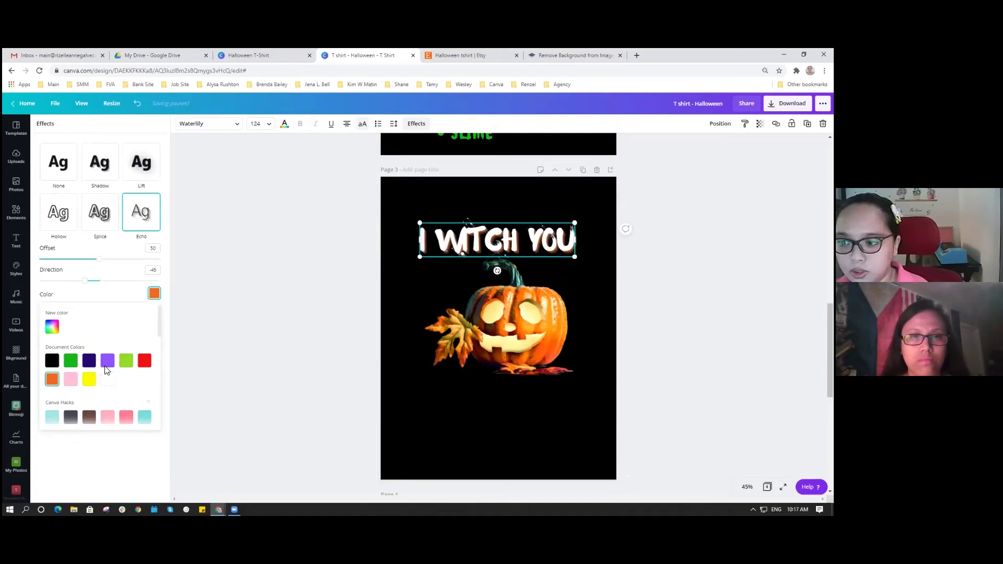
Change the echo colour to the lighter orange from the brand colours and enlarge the "I WITCH YOU" heading
scroll(106, 371, "down", 5)
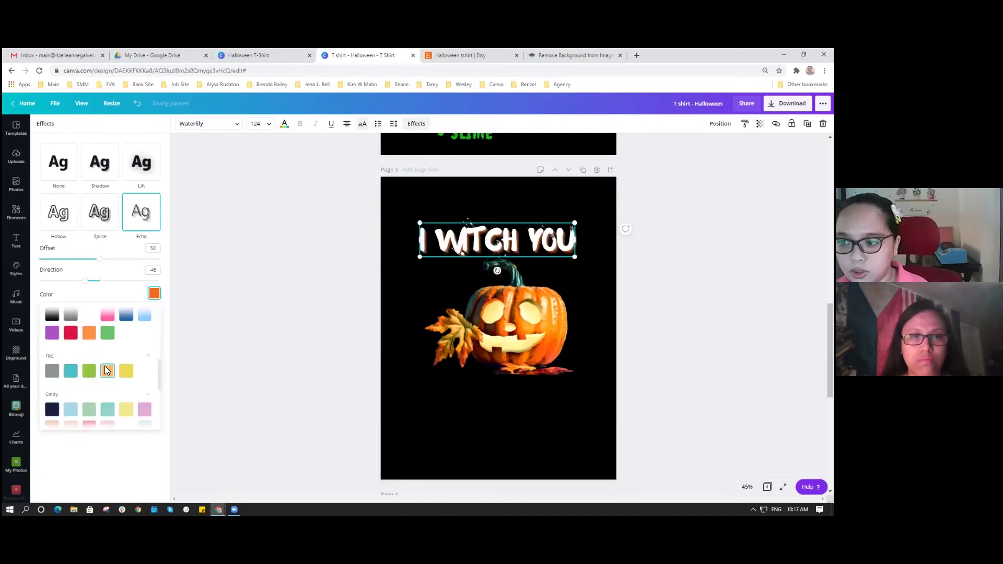
scroll(105, 370, "down", 5)
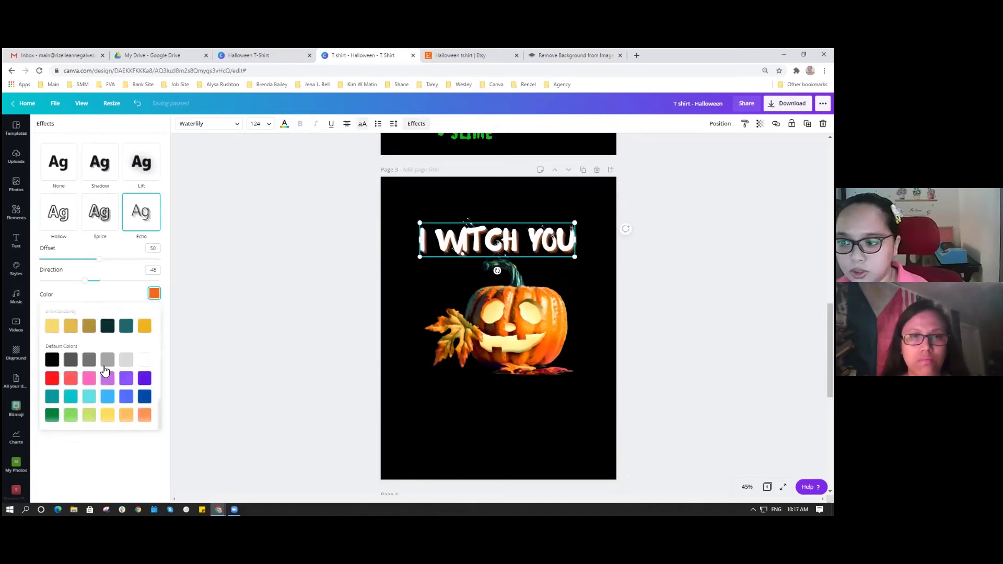
scroll(105, 370, "up", 5)
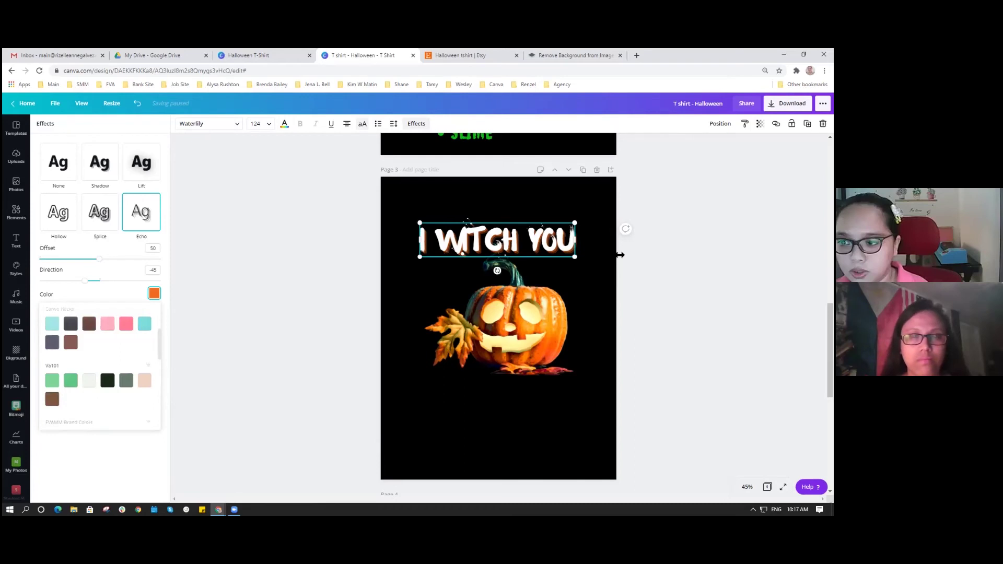
scroll(100, 366, "down", 3)
left_click(89, 333)
left_click(271, 245)
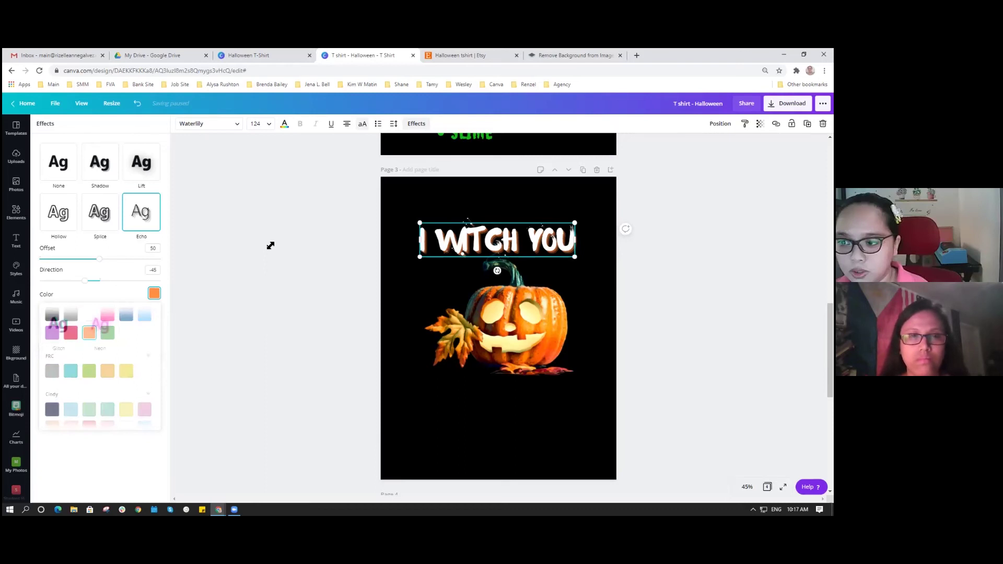
left_click_drag(575, 256, 606, 264)
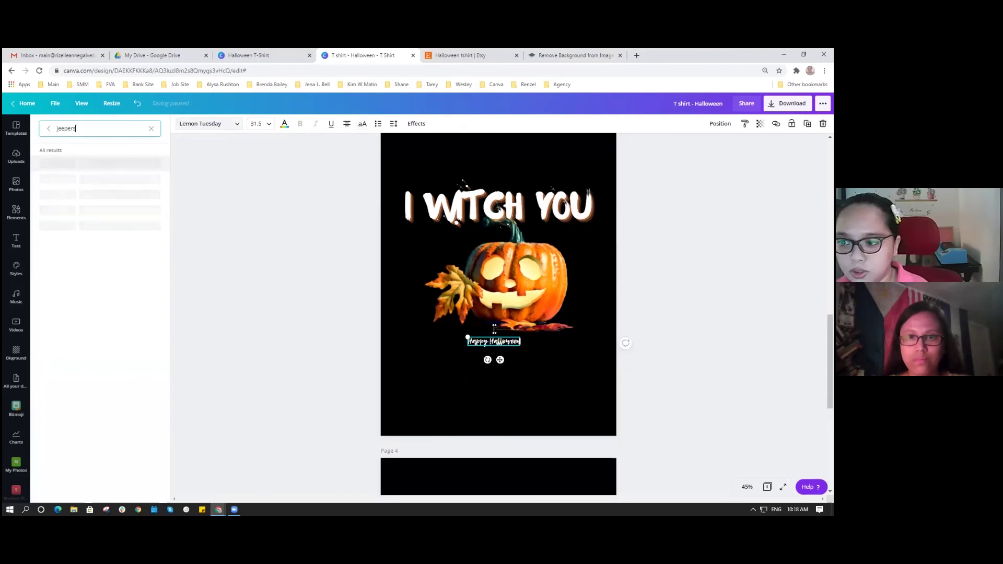
Set the "Happy Halloween" text below the pumpkin in uppercase Jeepers at size 132 and apply the Echo effect with the brand orange
left_click(362, 123)
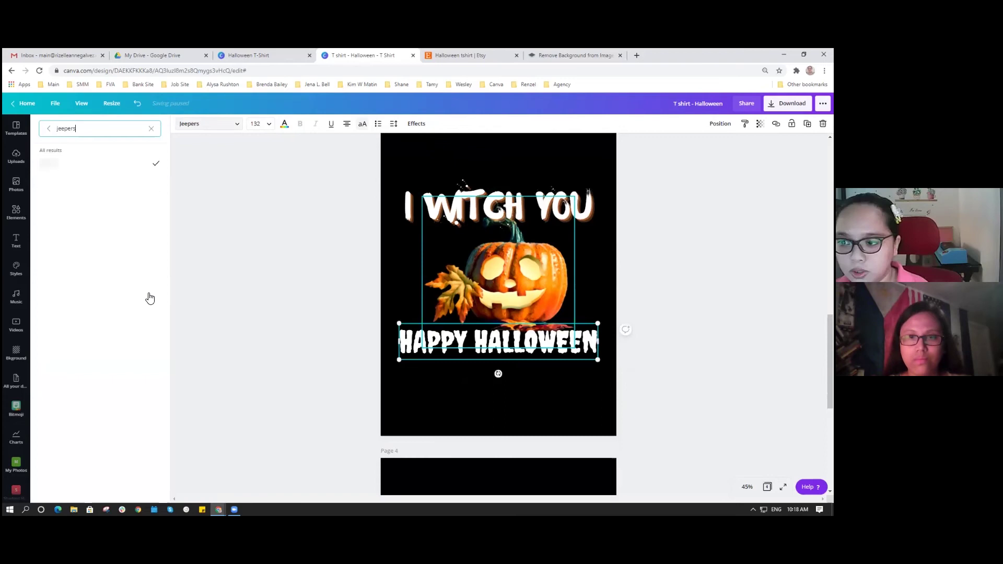
left_click(417, 124)
left_click(142, 212)
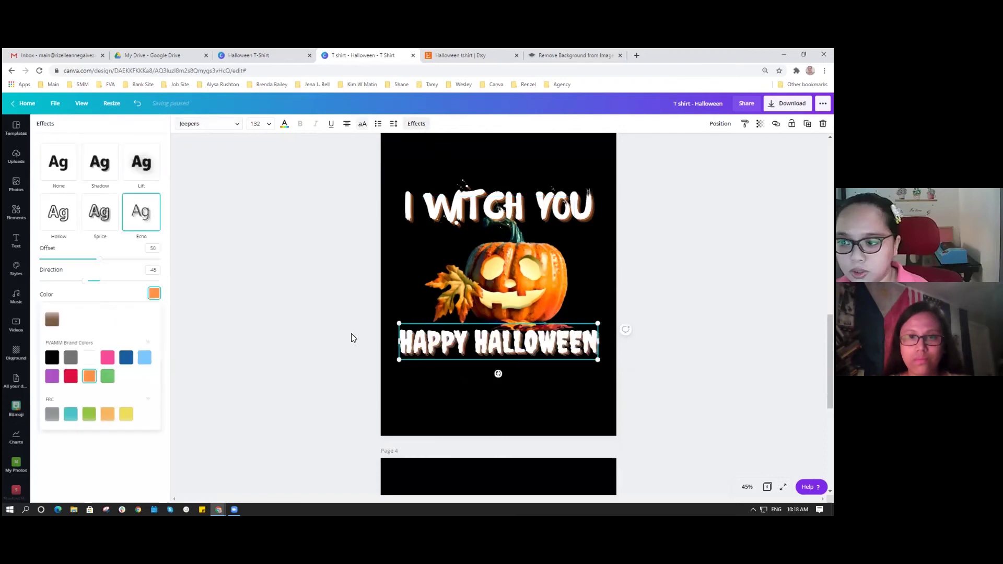
left_click(351, 334)
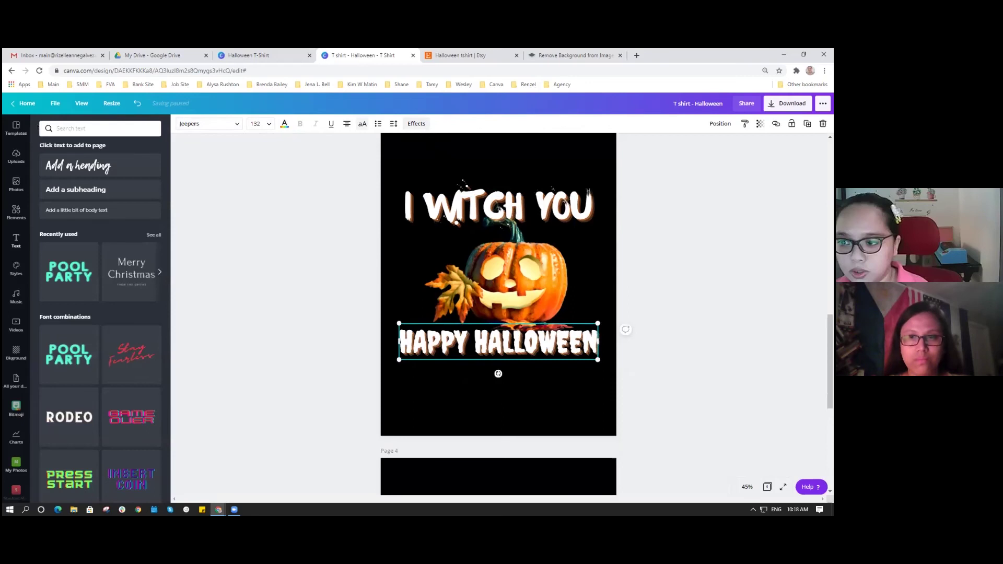
Change the page 5 background from black to the teal green offered among the photo colours of the pumpkin picture
scroll(498, 316, "down", 5)
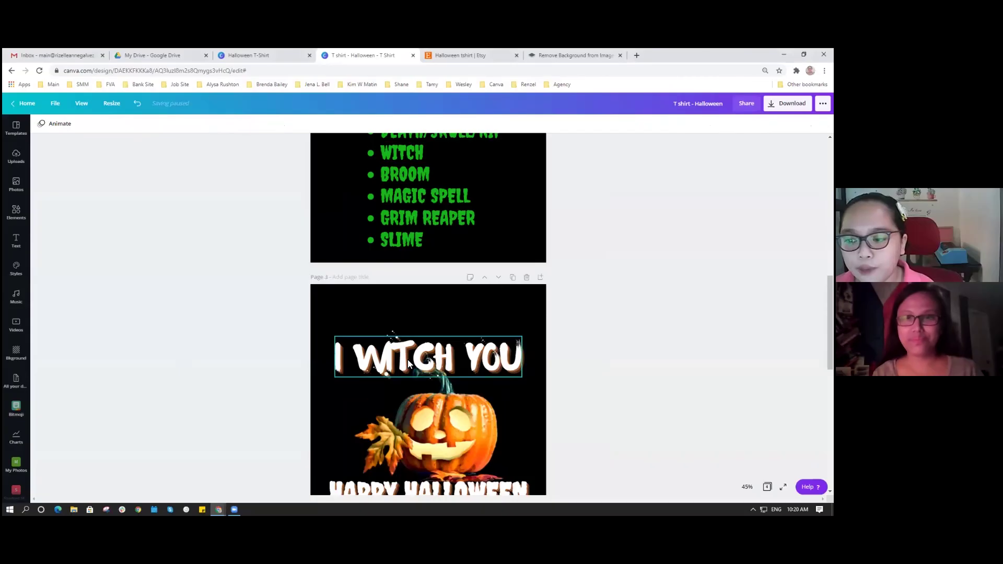
scroll(407, 359, "down", 5)
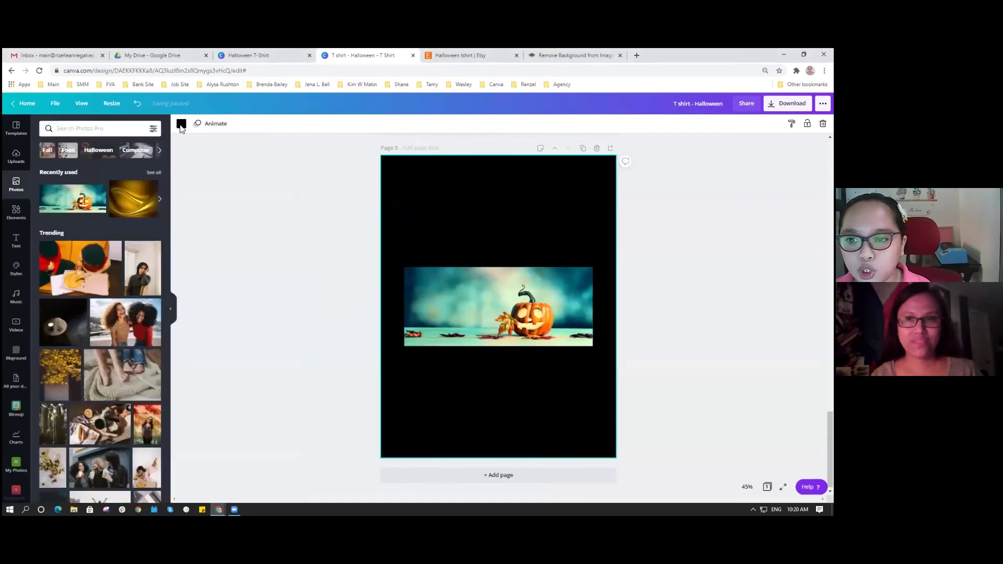
left_click(181, 124)
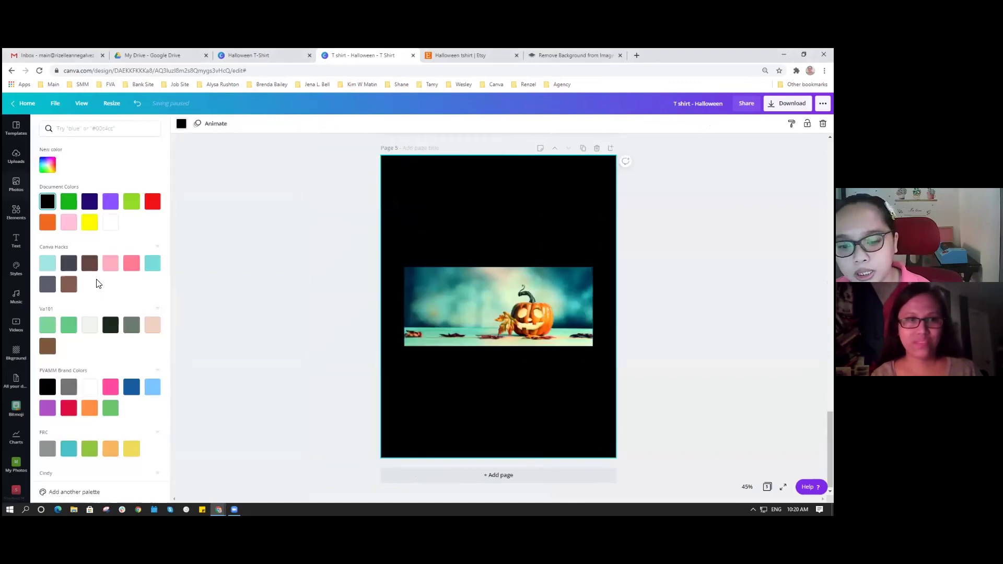
scroll(98, 285, "down", 3)
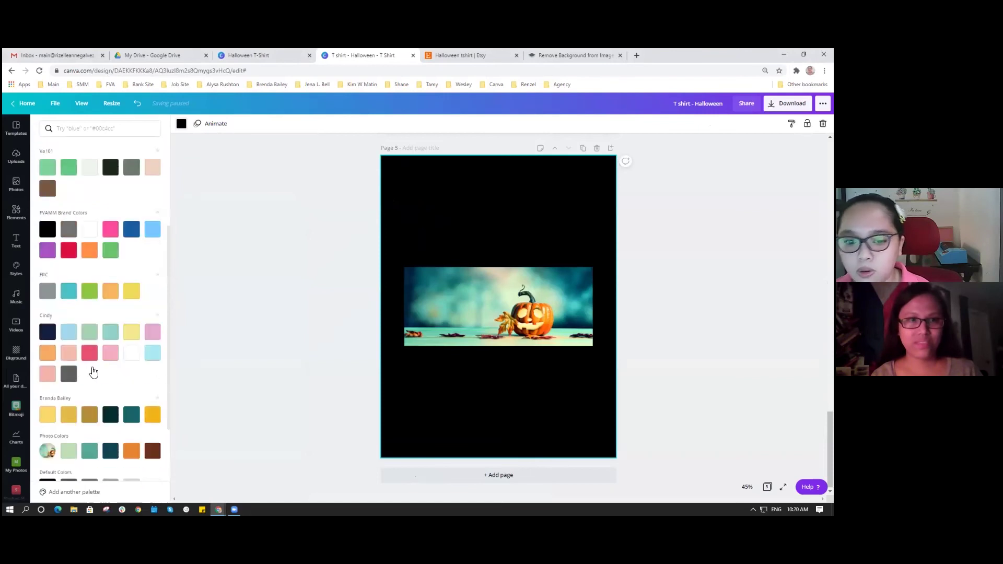
scroll(93, 371, "down", 2)
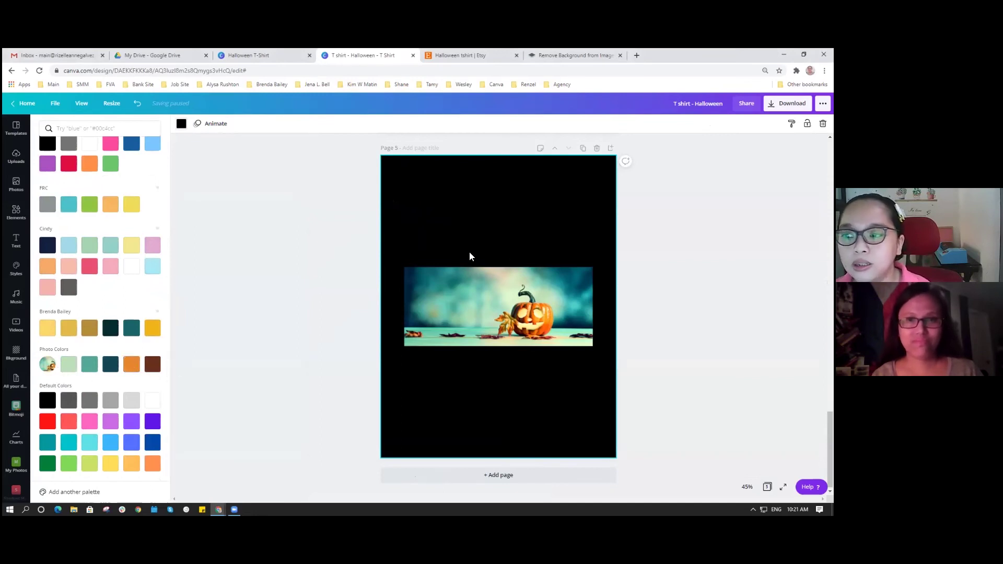
left_click(89, 366)
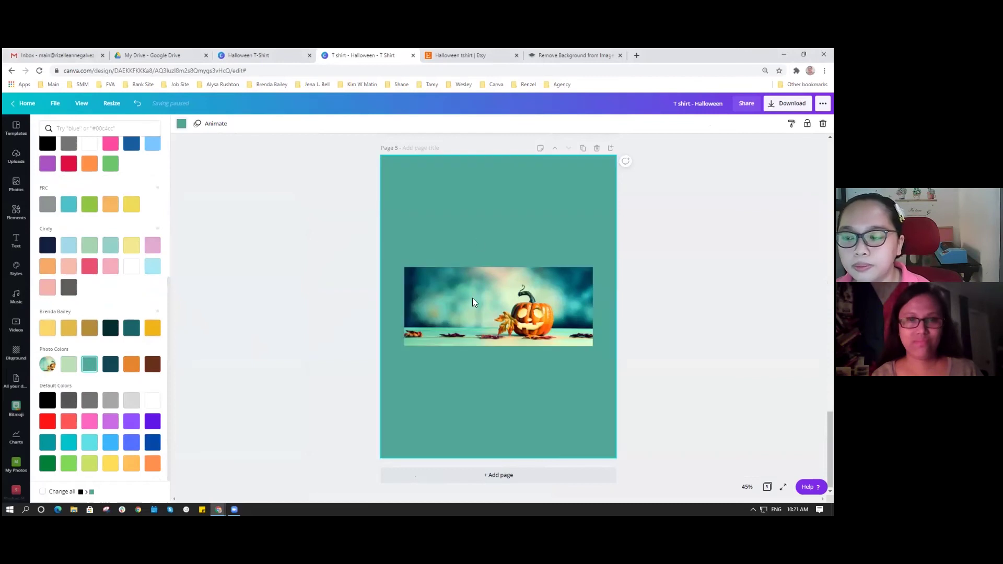